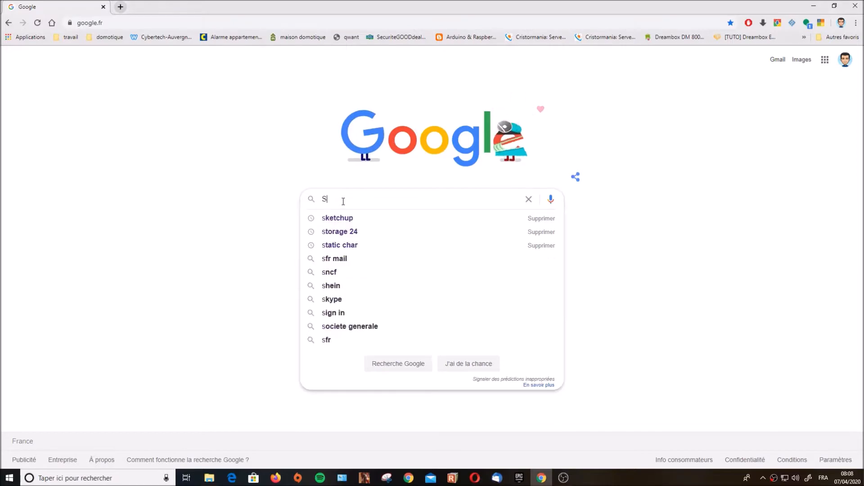
- Search Google for Sketchup and open the official SketchUp site from the results
{"action": "type", "text": "p"}
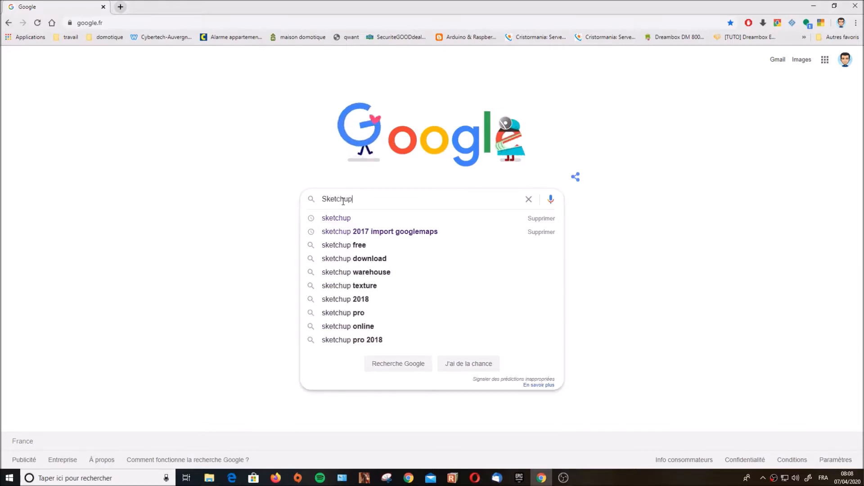
{"action": "key", "text": "Return"}
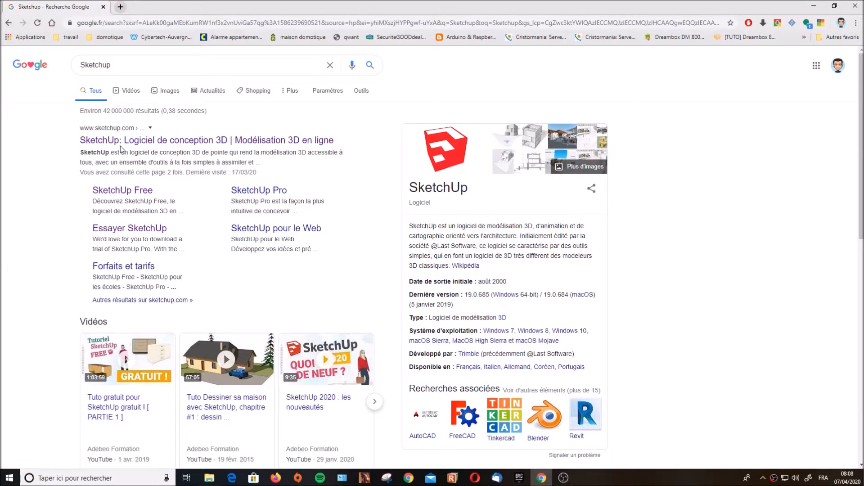
{"action": "left_click", "coordinate": [120, 140]}
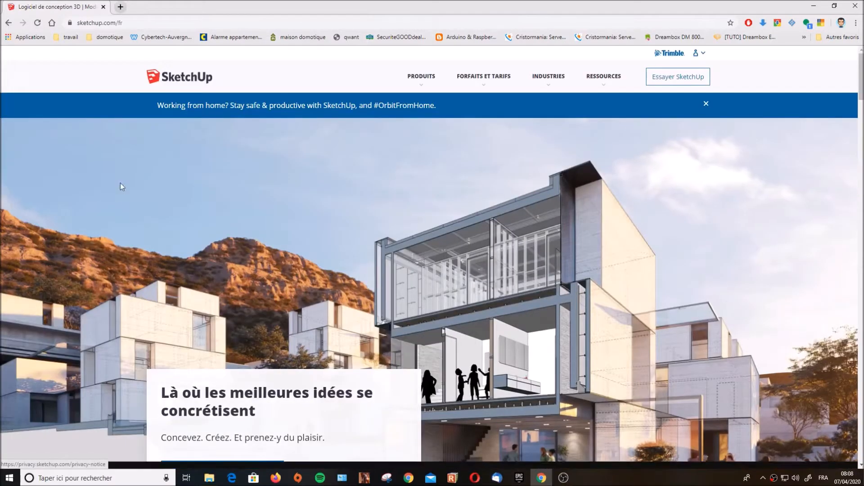
- Start the SketchUp trial sign-up and choose Personnel as the usage type
{"action": "scroll", "coordinate": [80, 242], "scroll_direction": "down", "scroll_amount": 4}
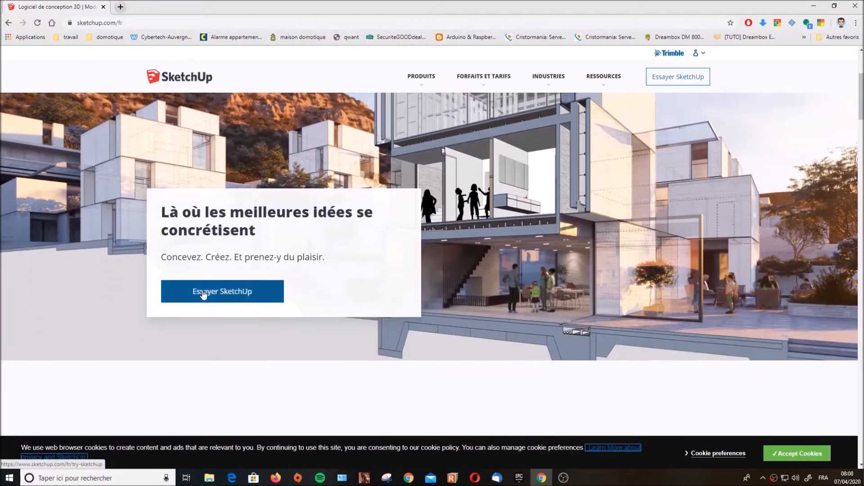
{"action": "left_click", "coordinate": [210, 294]}
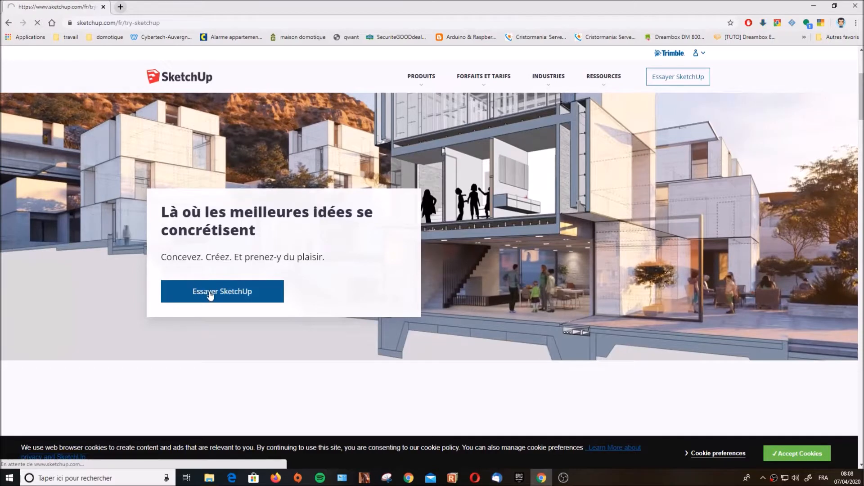
{"action": "left_click", "coordinate": [253, 256]}
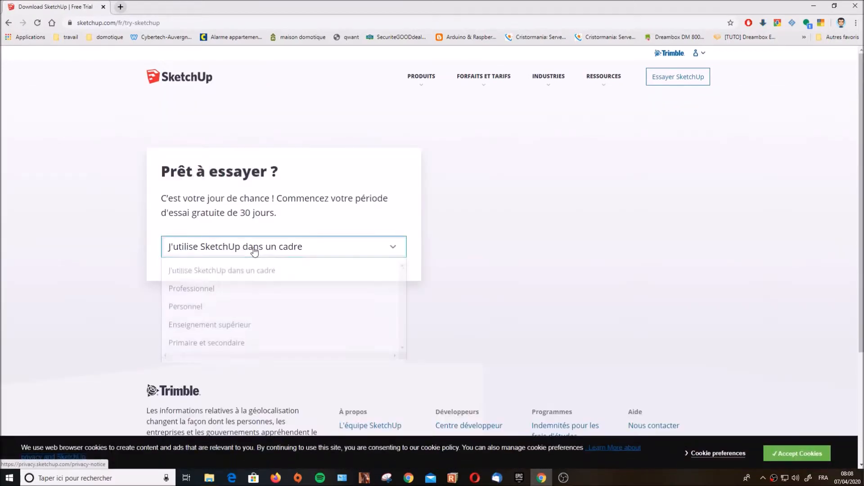
{"action": "left_click", "coordinate": [202, 310]}
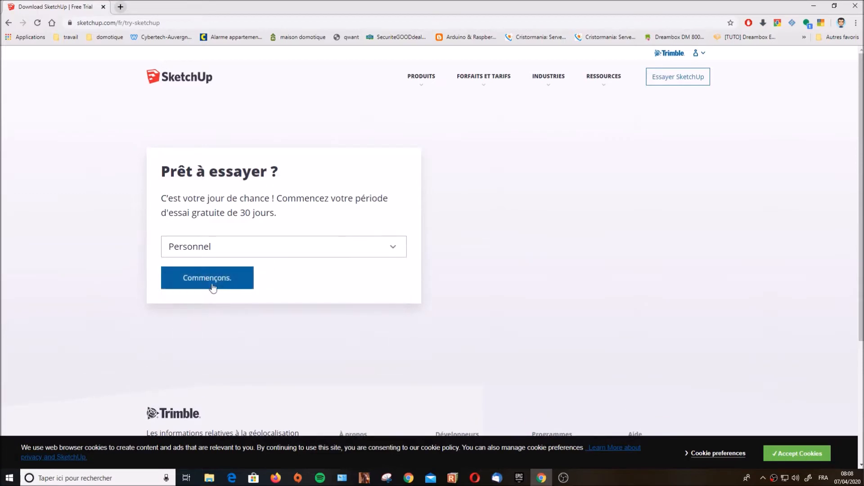
{"action": "left_click", "coordinate": [215, 279]}
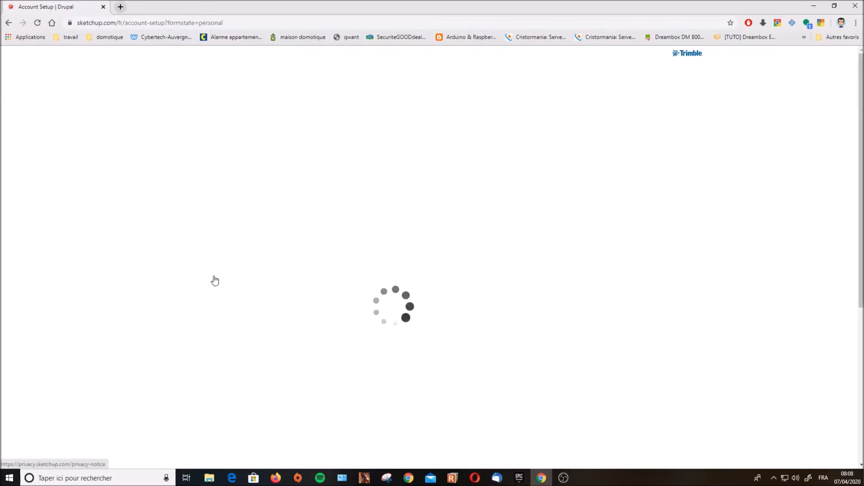
- Complete the account setup with Architecture as the interest, accept the privacy terms, and continue to Mes applications
{"action": "scroll", "coordinate": [233, 224], "scroll_direction": "down", "scroll_amount": 3}
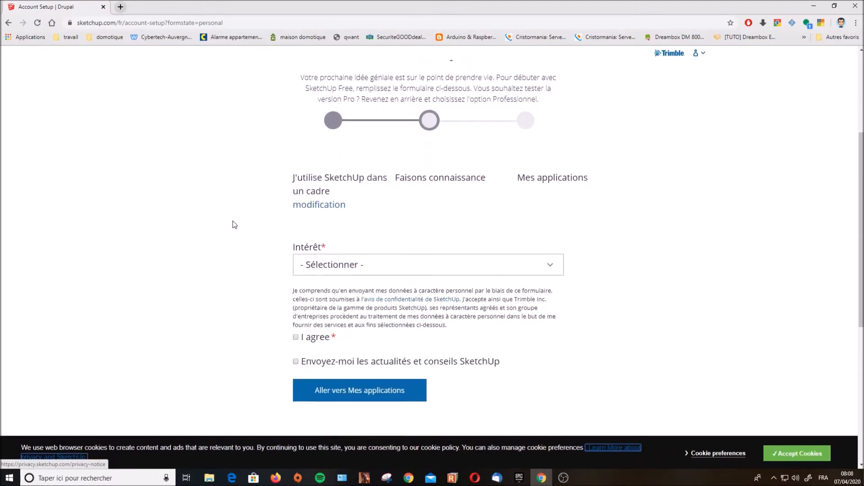
{"action": "left_click", "coordinate": [320, 263]}
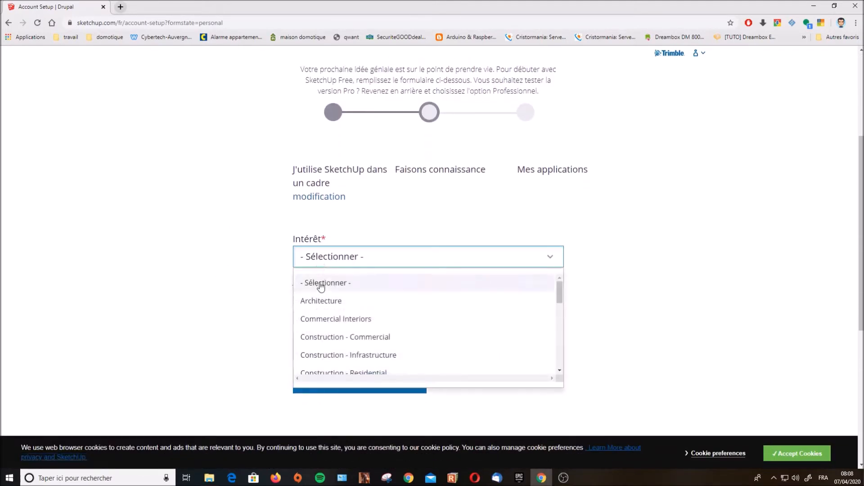
{"action": "left_click", "coordinate": [322, 302]}
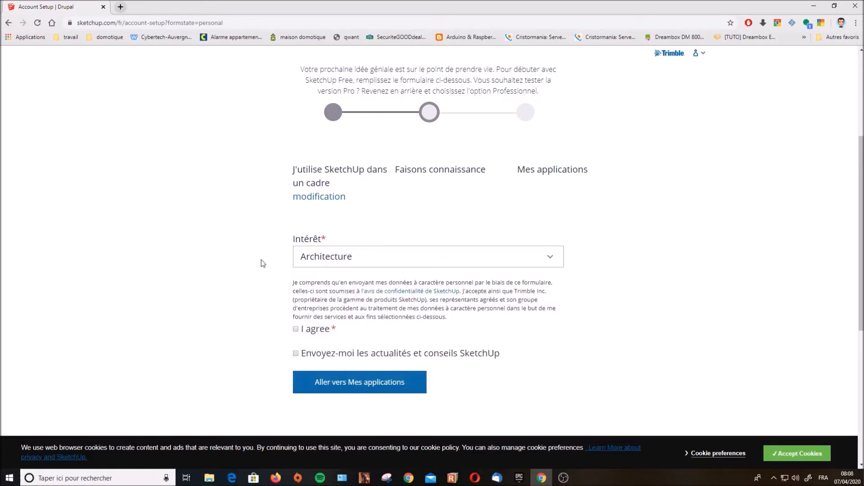
{"action": "scroll", "coordinate": [223, 237], "scroll_direction": "down", "scroll_amount": 3}
{"action": "left_click", "coordinate": [295, 193]}
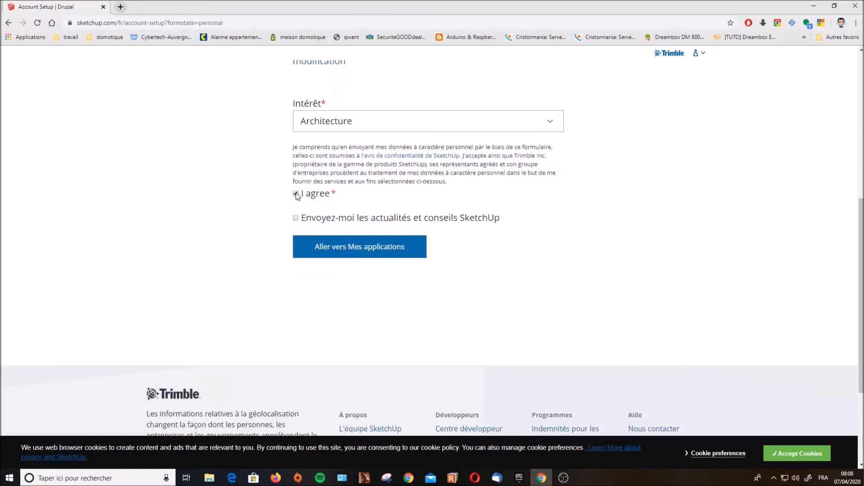
{"action": "left_click", "coordinate": [359, 250]}
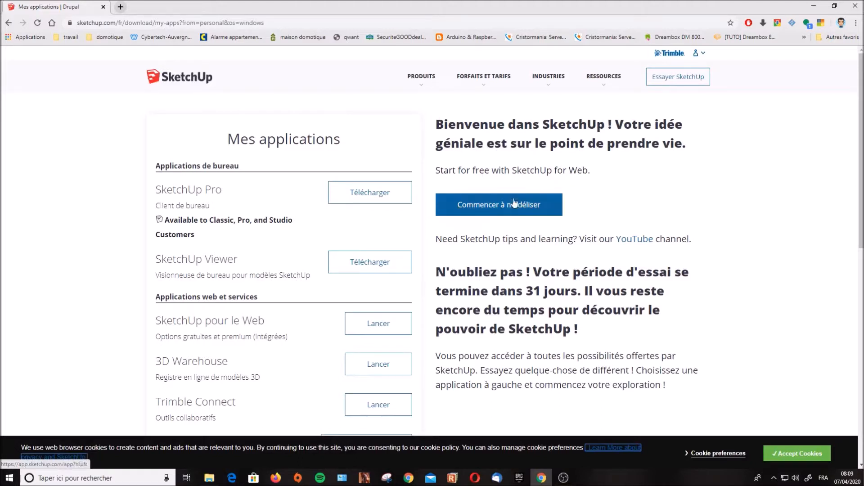
- Launch SketchUp for Web and create a new model from the Modèle de base - Mètres template
{"action": "left_click", "coordinate": [502, 209]}
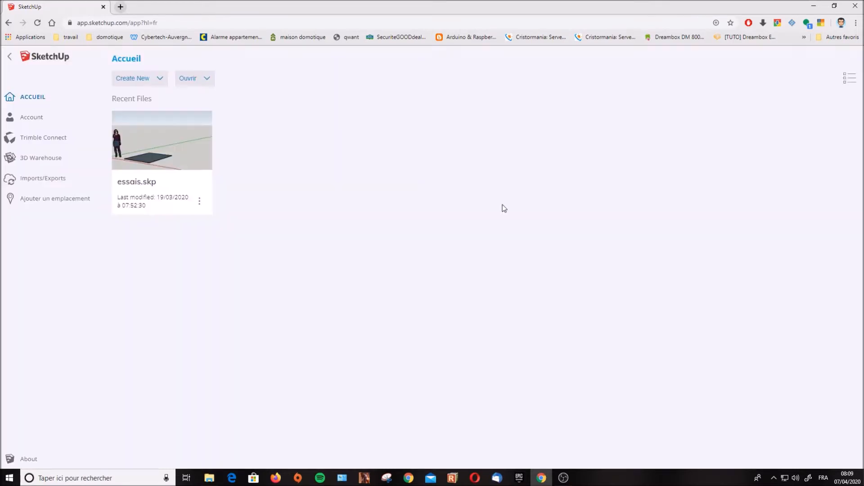
{"action": "left_click", "coordinate": [155, 85]}
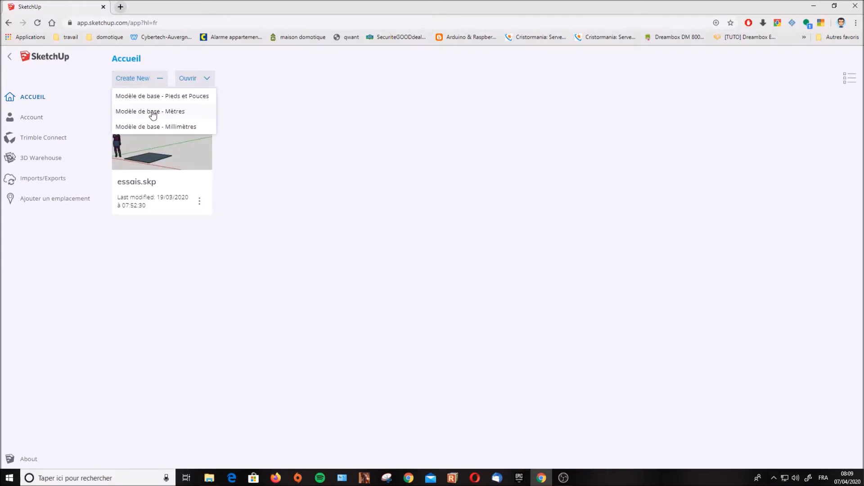
{"action": "left_click", "coordinate": [153, 113]}
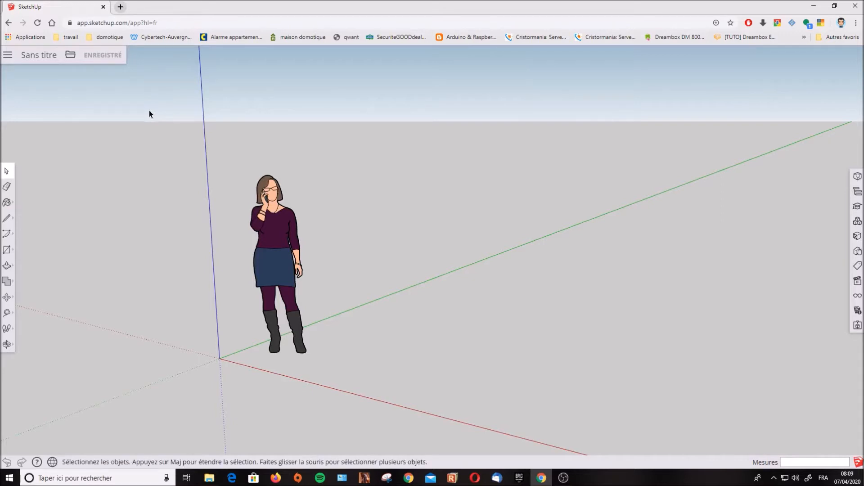
- Insert plan de maison.jpg as an image and place it on the ground beside the figure, about 5.6 m high
{"action": "left_click", "coordinate": [208, 478]}
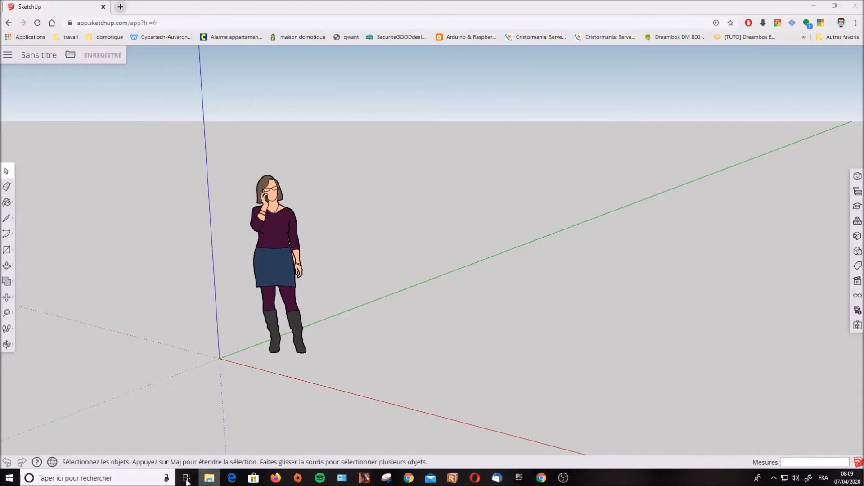
{"action": "mouse_move", "coordinate": [216, 280]}
{"action": "left_mouse_down"}
{"action": "mouse_move", "coordinate": [407, 281]}
{"action": "mouse_move", "coordinate": [430, 347]}
{"action": "left_mouse_up"}
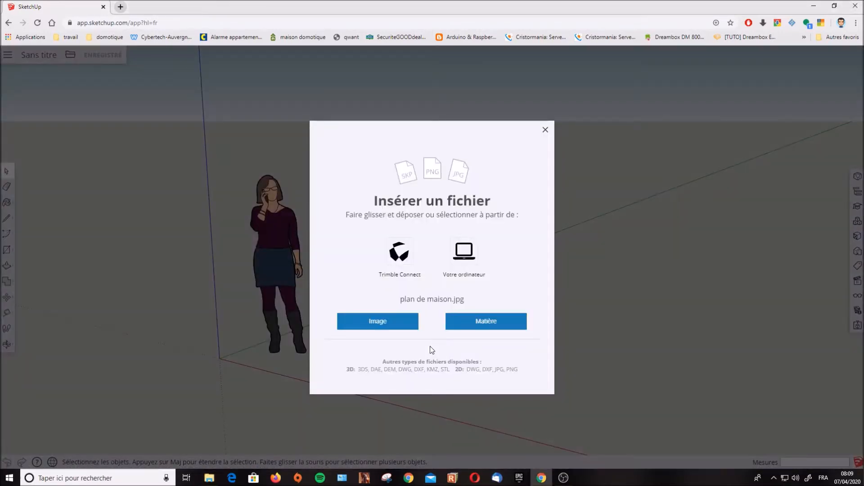
{"action": "left_click", "coordinate": [391, 326]}
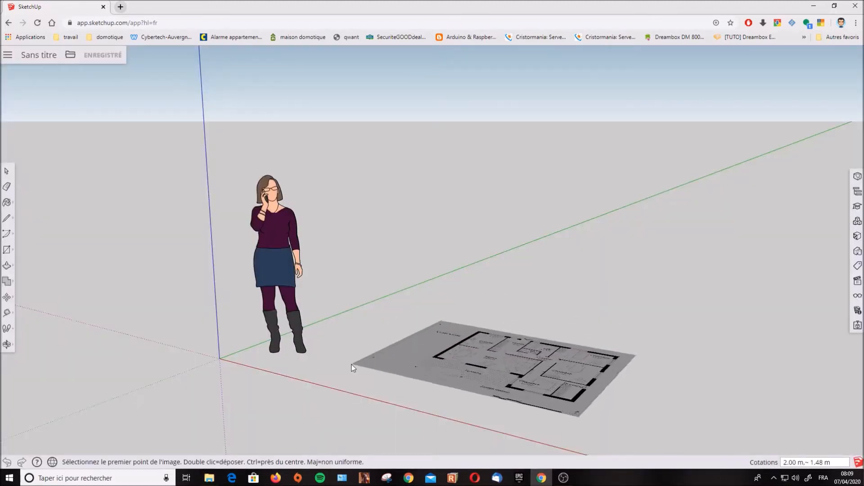
{"action": "left_click", "coordinate": [385, 359]}
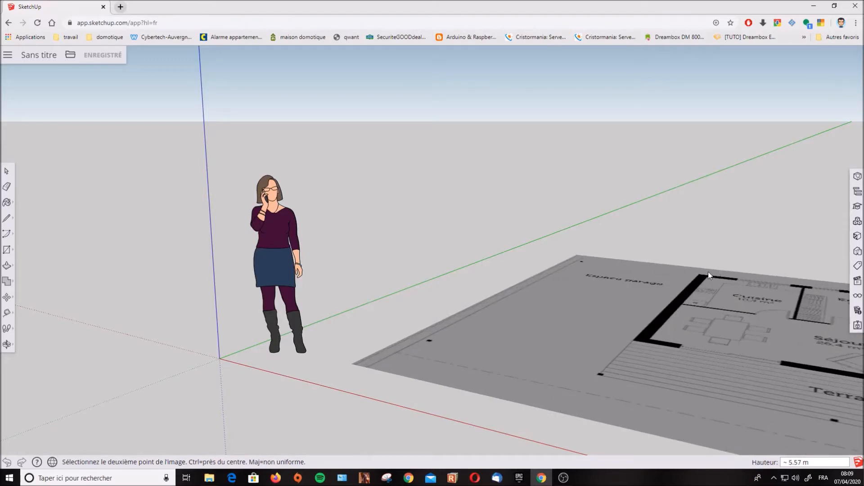
{"action": "left_click", "coordinate": [714, 271]}
- Measure the plan's scale bar from 0 to 5 with the Tape Measure and resize the whole model so that distance equals 5 m
{"action": "scroll", "coordinate": [174, 207], "scroll_direction": "down", "scroll_amount": 6}
{"action": "middle_click_drag", "start_coordinate": [240, 220], "coordinate": [345, 385]}
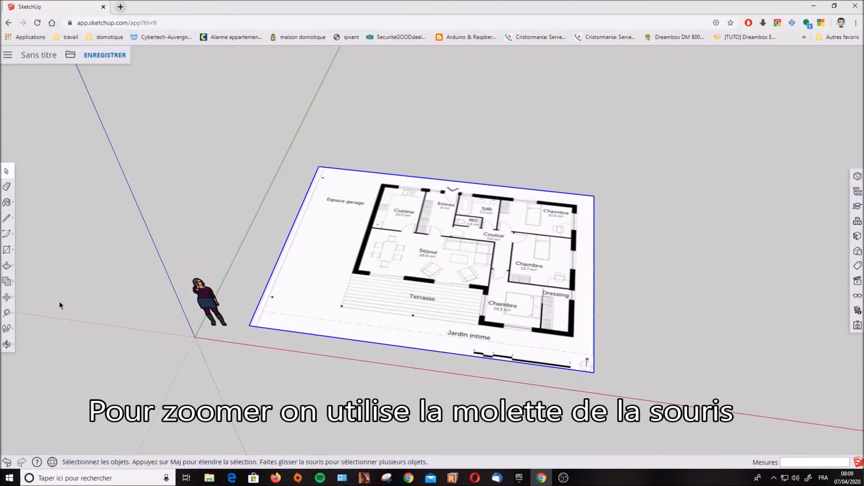
{"action": "left_click", "coordinate": [7, 314]}
{"action": "scroll", "coordinate": [517, 366], "scroll_direction": "up", "scroll_amount": 2}
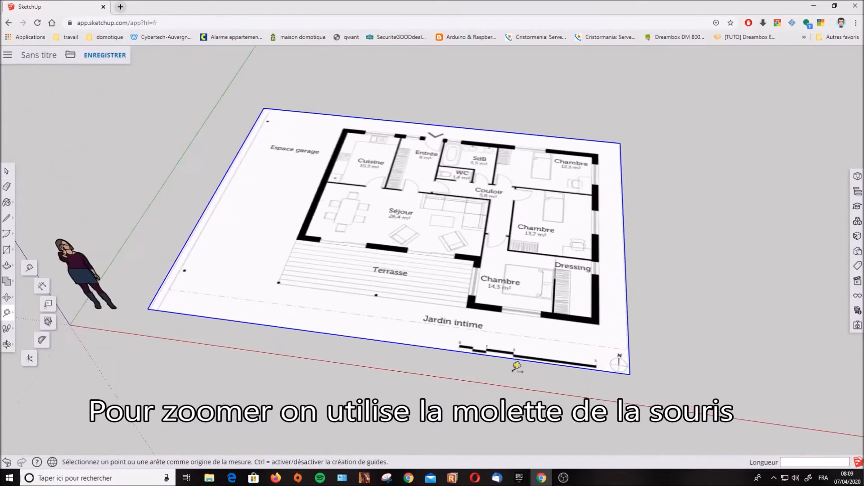
{"action": "scroll", "coordinate": [517, 366], "scroll_direction": "up", "scroll_amount": 4}
{"action": "left_click", "coordinate": [403, 305]}
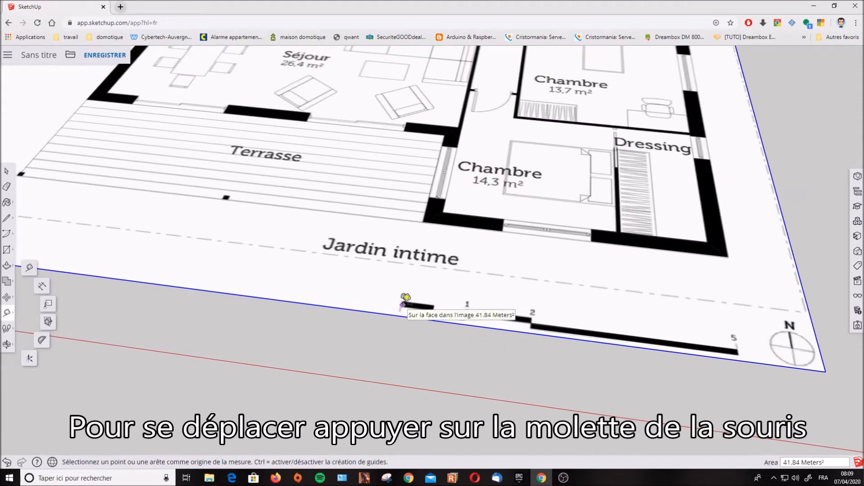
{"action": "left_click", "coordinate": [743, 338]}
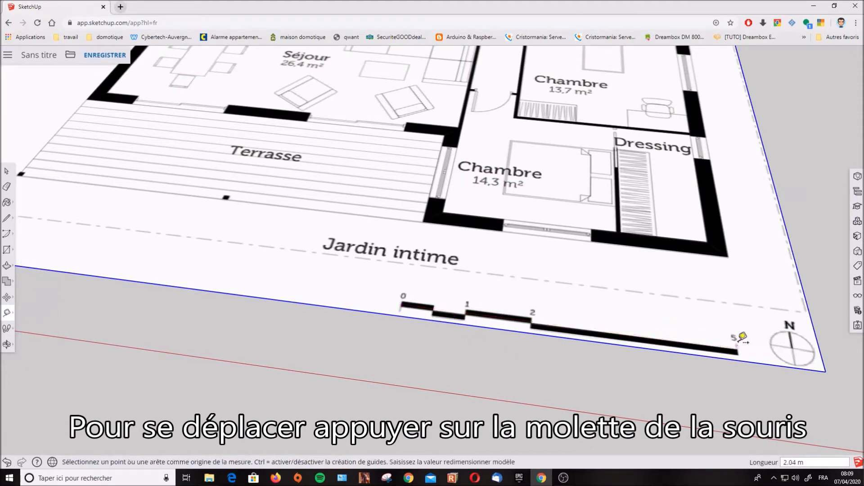
{"action": "type", "text": "2"}
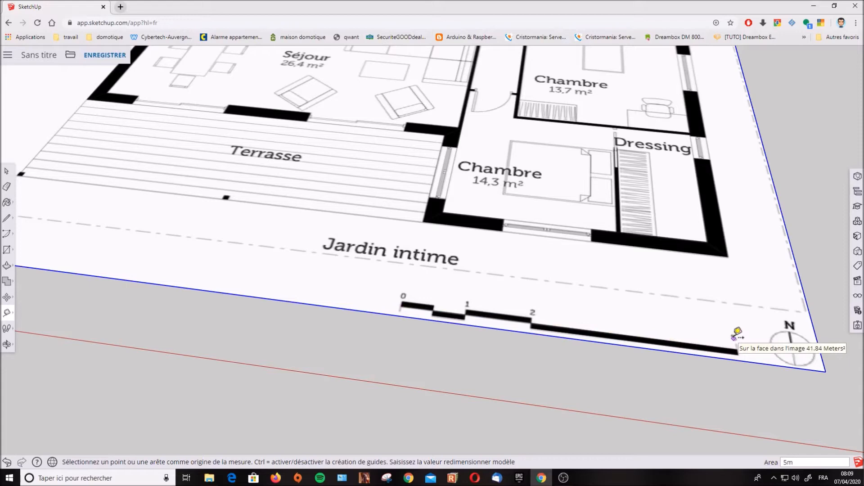
{"action": "key", "text": "Return"}
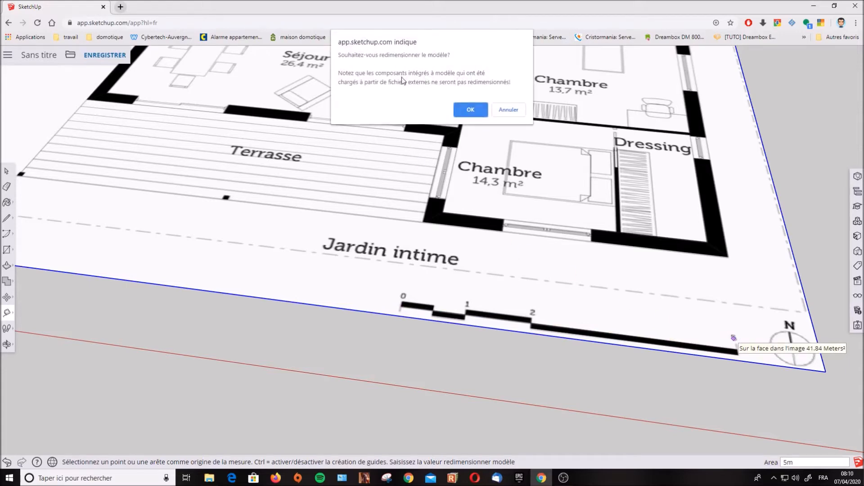
{"action": "left_click", "coordinate": [471, 108]}
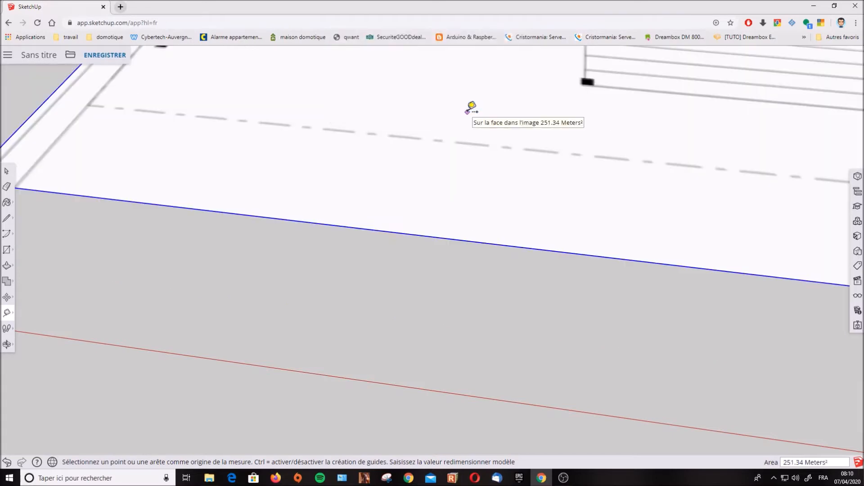
- Draw a line along the inner face of the garden-side wall, from the Dressing's outer corner to the 14,3 m² Chambre's terrace-side corner
{"action": "scroll", "coordinate": [180, 318], "scroll_direction": "down", "scroll_amount": 5}
{"action": "scroll", "coordinate": [135, 312], "scroll_direction": "down", "scroll_amount": 8}
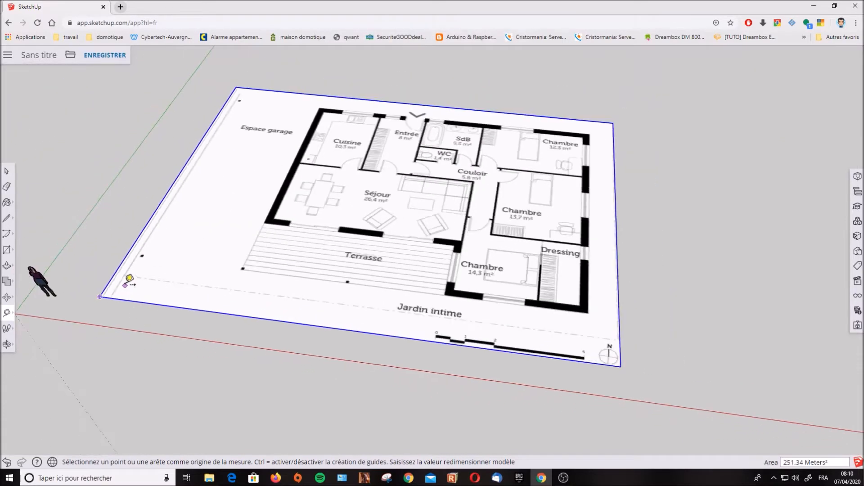
{"action": "middle_click_drag", "start_coordinate": [164, 270], "coordinate": [196, 257]}
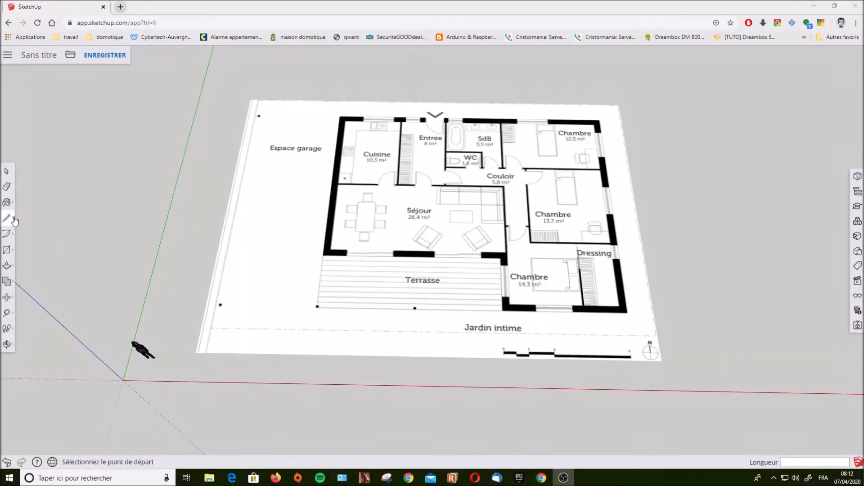
{"action": "left_click", "coordinate": [9, 222]}
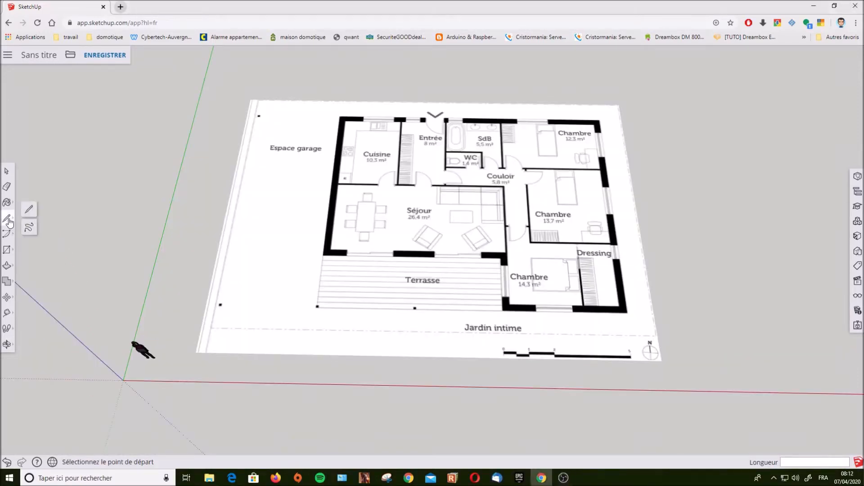
{"action": "left_click", "coordinate": [29, 211]}
{"action": "scroll", "coordinate": [627, 319], "scroll_direction": "up", "scroll_amount": 6}
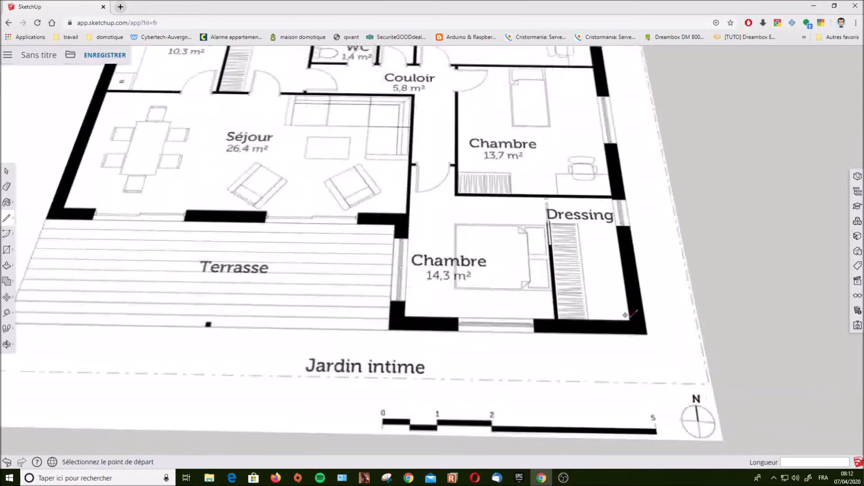
{"action": "left_click", "coordinate": [627, 319]}
{"action": "middle_click_drag", "start_coordinate": [627, 315], "coordinate": [540, 330]}
{"action": "scroll", "coordinate": [603, 314], "scroll_direction": "down", "scroll_amount": 1}
{"action": "scroll", "coordinate": [605, 297], "scroll_direction": "down", "scroll_amount": 1}
{"action": "scroll", "coordinate": [613, 290], "scroll_direction": "down", "scroll_amount": 1}
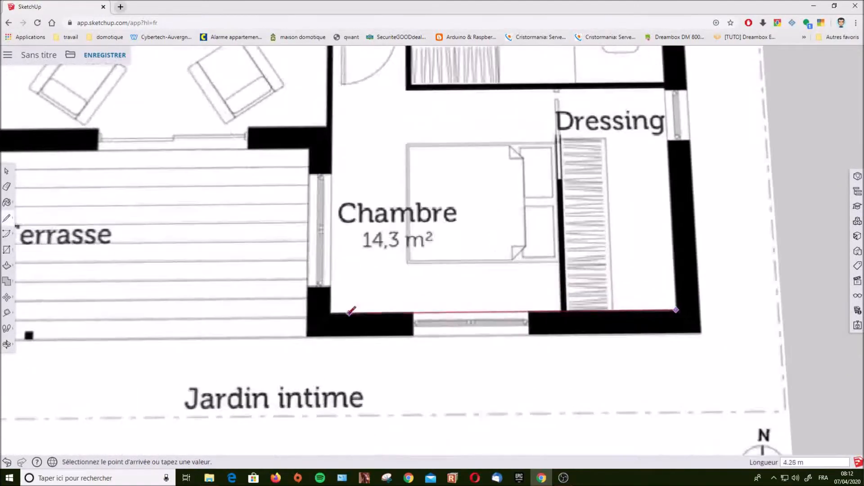
{"action": "scroll", "coordinate": [323, 308], "scroll_direction": "up", "scroll_amount": 3}
{"action": "left_click", "coordinate": [323, 308]}
- Continue the line about 2.54 m along the Chambre's terrace-side inner wall face up to the corner where it meets the Séjour wall
{"action": "scroll", "coordinate": [324, 315], "scroll_direction": "down", "scroll_amount": 4}
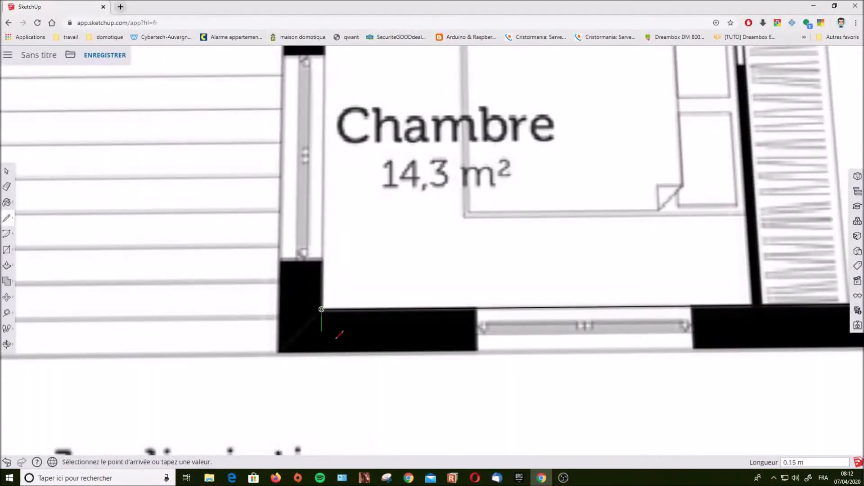
{"action": "scroll", "coordinate": [347, 252], "scroll_direction": "up", "scroll_amount": 3}
{"action": "scroll", "coordinate": [349, 288], "scroll_direction": "up", "scroll_amount": 2}
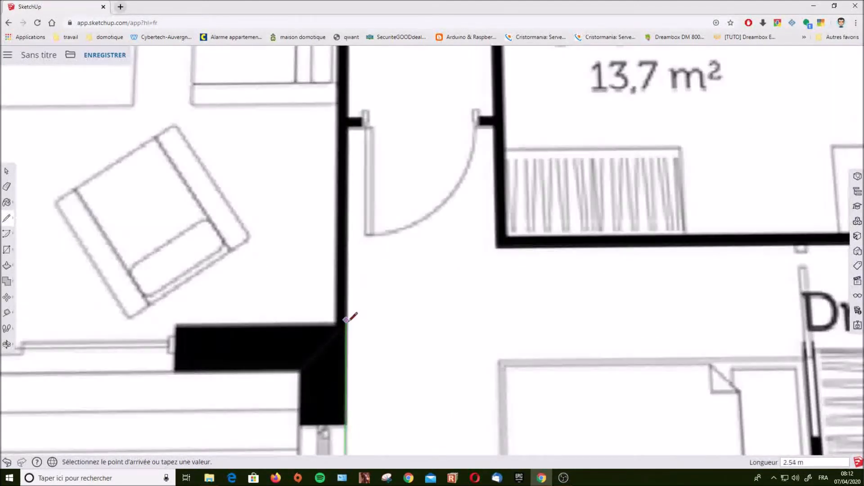
{"action": "left_click", "coordinate": [346, 323]}
{"action": "scroll", "coordinate": [510, 312], "scroll_direction": "down", "scroll_amount": 6}
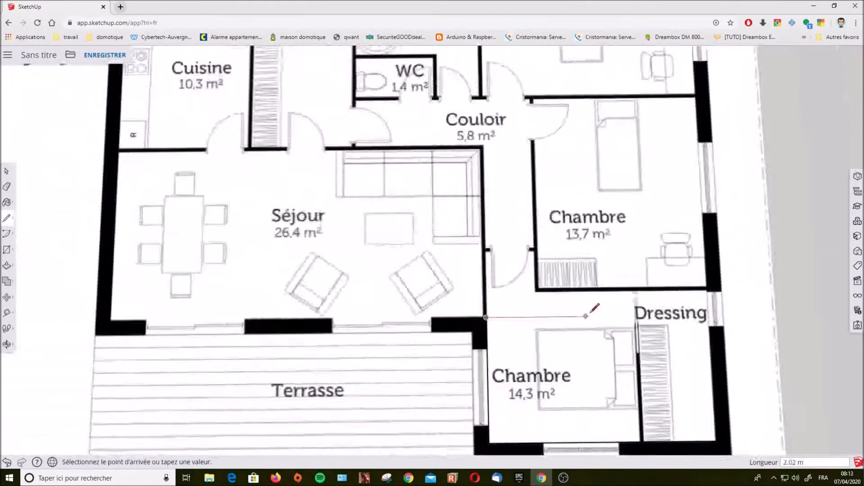
- Continue the line along the Séjour's terrace-side inner wall face, then about 7.42 m along the garage-side inner face to the Cuisine's corner
{"action": "scroll", "coordinate": [183, 303], "scroll_direction": "up", "scroll_amount": 5}
{"action": "left_click", "coordinate": [203, 325]}
{"action": "scroll", "coordinate": [206, 324], "scroll_direction": "down", "scroll_amount": 5}
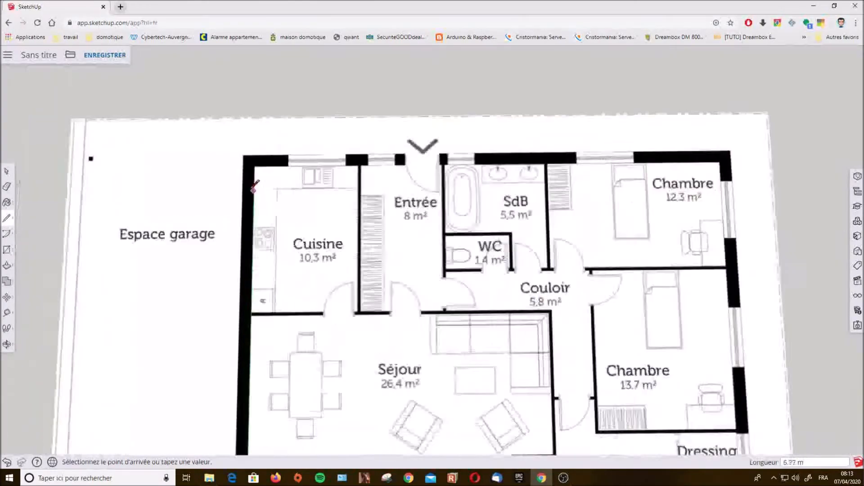
{"action": "scroll", "coordinate": [254, 186], "scroll_direction": "up", "scroll_amount": 6}
{"action": "left_click", "coordinate": [248, 171]}
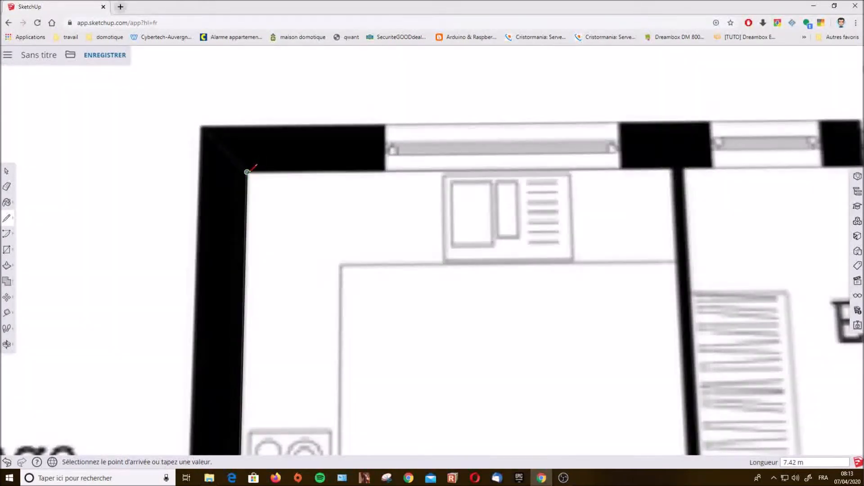
- Trace the entrance-side inner face to the 12,3 m² Chambre's corner, then close the inner outline with a line about 9.92 m long to the Dressing's corner
{"action": "scroll", "coordinate": [140, 184], "scroll_direction": "down", "scroll_amount": 5}
{"action": "scroll", "coordinate": [560, 183], "scroll_direction": "up", "scroll_amount": 6}
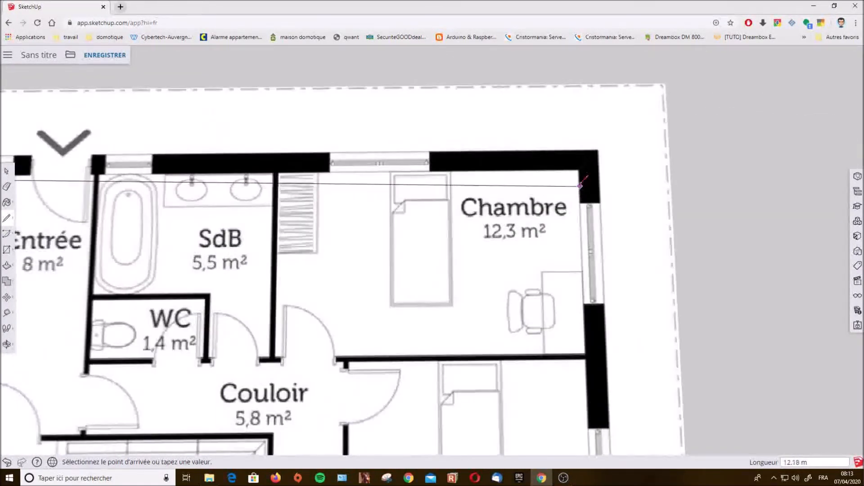
{"action": "left_click", "coordinate": [577, 150]}
{"action": "scroll", "coordinate": [577, 150], "scroll_direction": "down", "scroll_amount": 6}
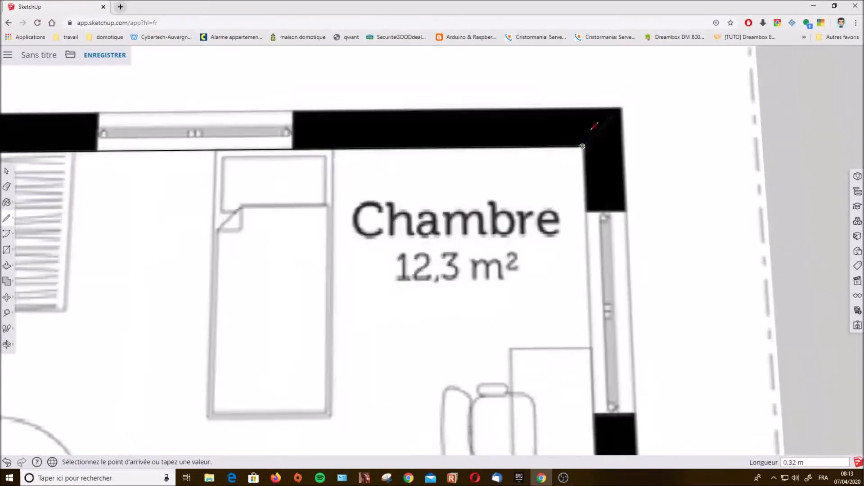
{"action": "scroll", "coordinate": [593, 401], "scroll_direction": "up", "scroll_amount": 6}
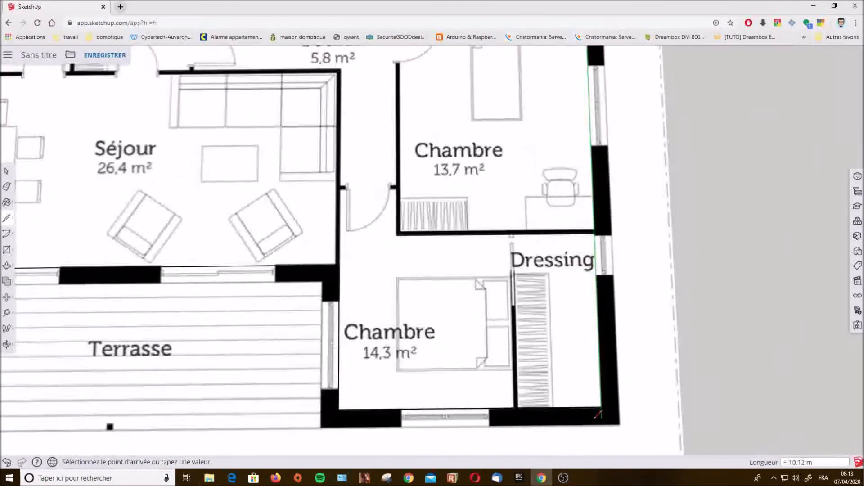
{"action": "left_click", "coordinate": [611, 398]}
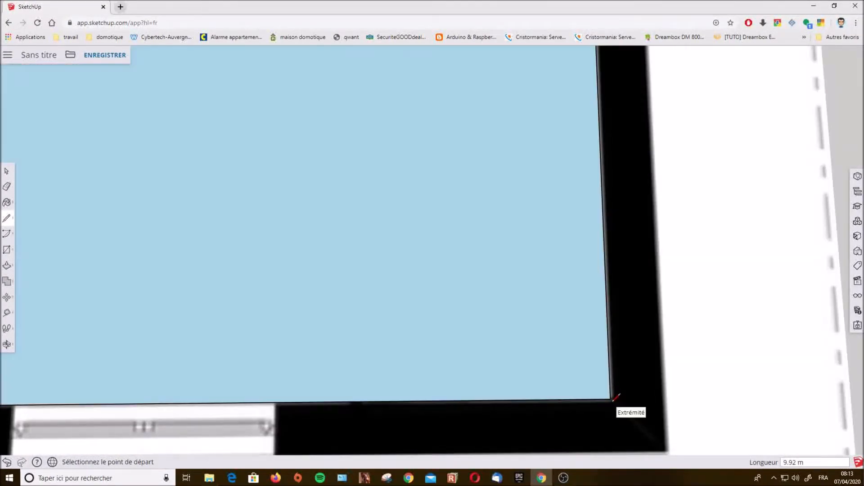
- Draw the outer wall line from the Dressing's outer corner along the garden side, then up the Chambre's terrace side to the Séjour wall
{"action": "scroll", "coordinate": [609, 383], "scroll_direction": "down", "scroll_amount": 5}
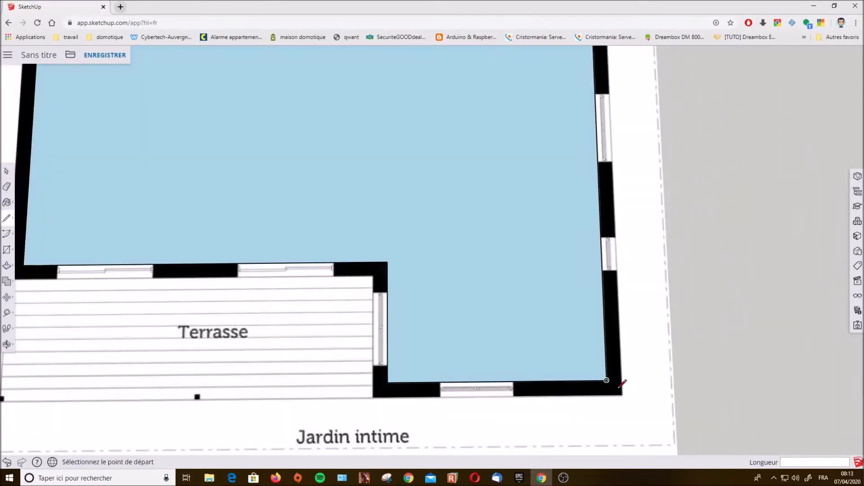
{"action": "scroll", "coordinate": [625, 393], "scroll_direction": "up", "scroll_amount": 5}
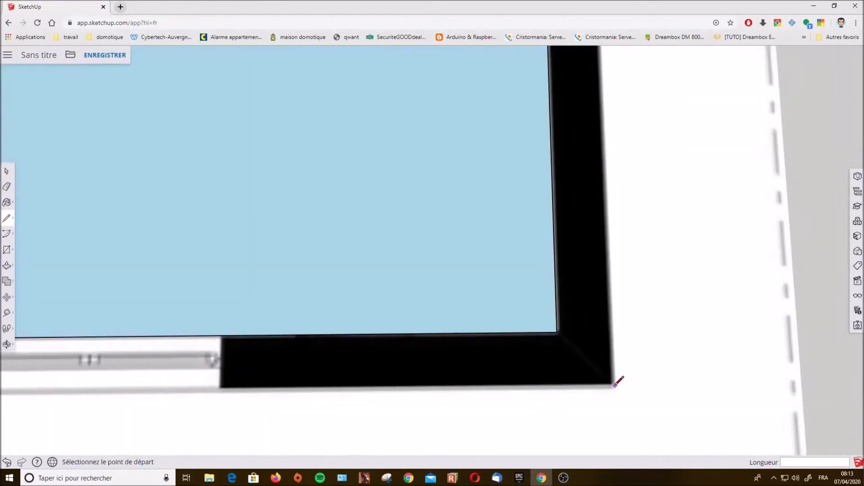
{"action": "scroll", "coordinate": [659, 372], "scroll_direction": "down", "scroll_amount": 6}
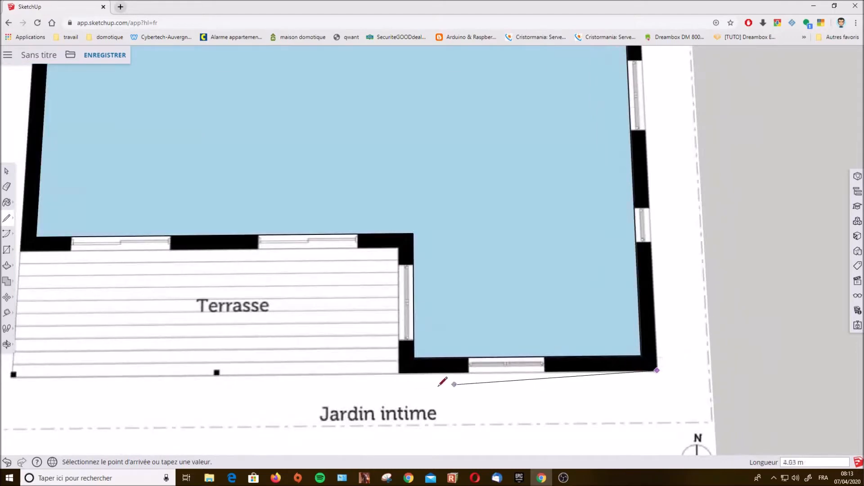
{"action": "left_click", "coordinate": [399, 372]}
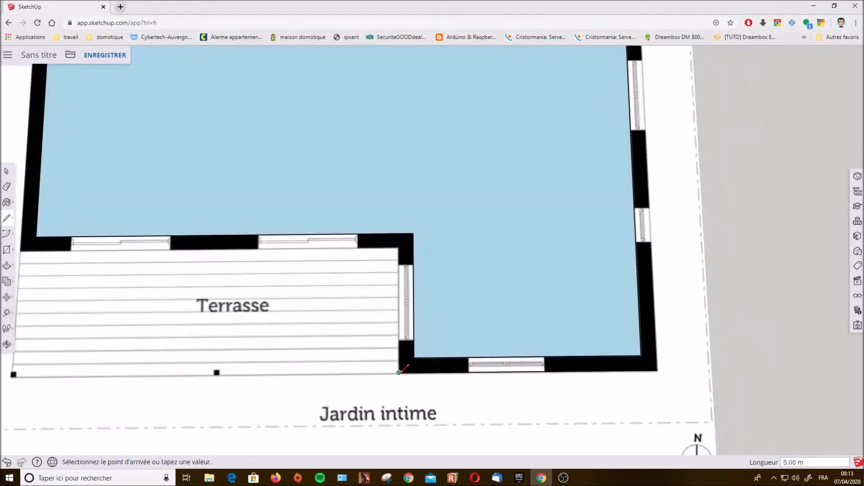
{"action": "scroll", "coordinate": [400, 247], "scroll_direction": "up", "scroll_amount": 3}
{"action": "left_click", "coordinate": [400, 247]}
- Continue the outer line about 7.67 m along the terrace-side face of the Séjour, then along the garage-side face to the Cuisine's outer corner
{"action": "scroll", "coordinate": [575, 282], "scroll_direction": "down", "scroll_amount": 5}
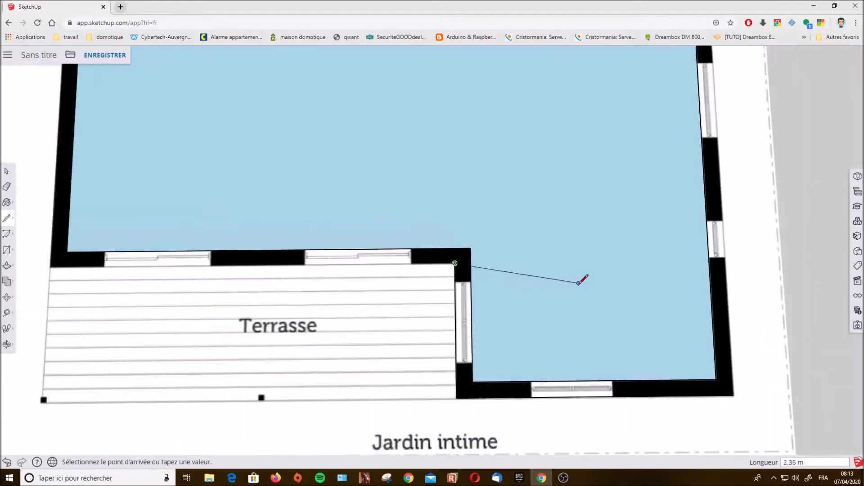
{"action": "scroll", "coordinate": [288, 277], "scroll_direction": "up", "scroll_amount": 4}
{"action": "scroll", "coordinate": [288, 276], "scroll_direction": "up", "scroll_amount": 2}
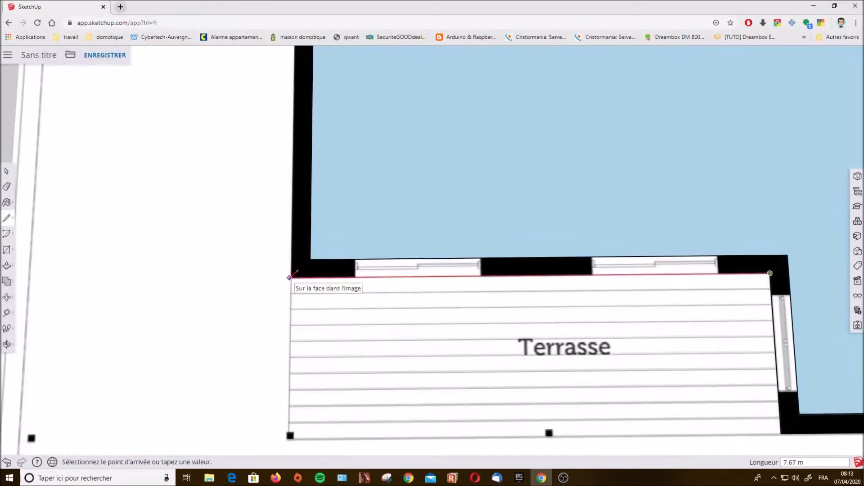
{"action": "left_click", "coordinate": [292, 277]}
{"action": "scroll", "coordinate": [342, 324], "scroll_direction": "down", "scroll_amount": 6}
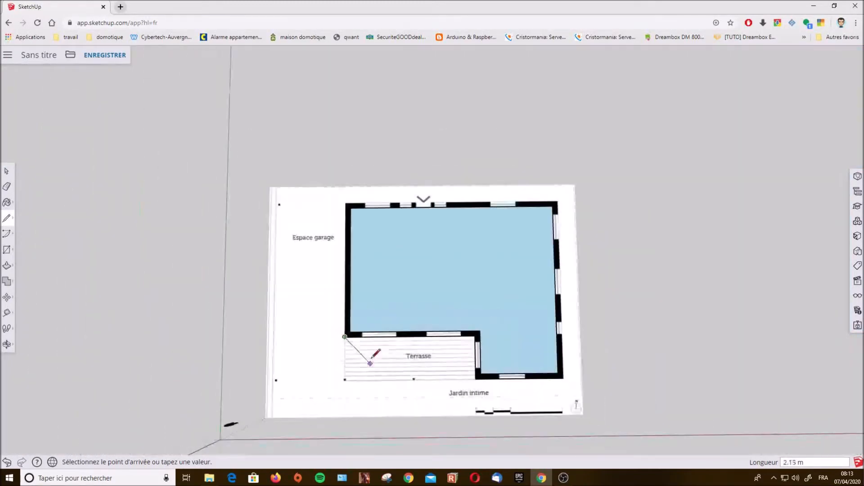
{"action": "scroll", "coordinate": [329, 187], "scroll_direction": "up", "scroll_amount": 5}
{"action": "left_click", "coordinate": [387, 223]}
- Trace the entrance-side outer face, then close the outer outline with a line about 10.5 m long to the Dressing's outer corner
{"action": "scroll", "coordinate": [283, 237], "scroll_direction": "down", "scroll_amount": 3}
{"action": "scroll", "coordinate": [203, 214], "scroll_direction": "down", "scroll_amount": 3}
{"action": "scroll", "coordinate": [502, 214], "scroll_direction": "up", "scroll_amount": 5}
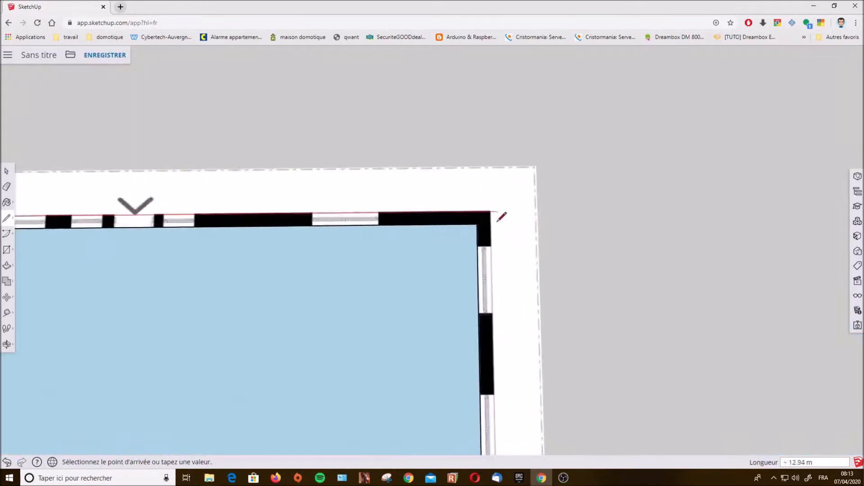
{"action": "left_click", "coordinate": [485, 205]}
{"action": "scroll", "coordinate": [508, 166], "scroll_direction": "down", "scroll_amount": 5}
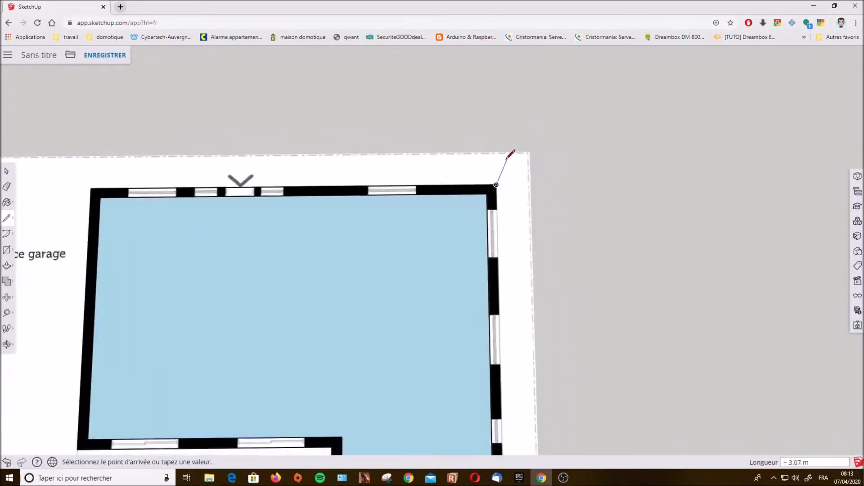
{"action": "scroll", "coordinate": [515, 405], "scroll_direction": "up", "scroll_amount": 4}
{"action": "scroll", "coordinate": [502, 360], "scroll_direction": "up", "scroll_amount": 3}
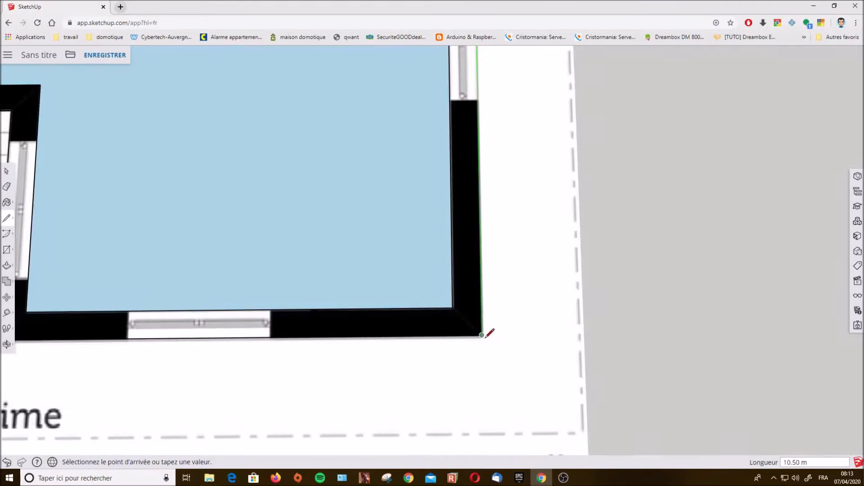
{"action": "left_click", "coordinate": [482, 335]}
- Delete the face inside the inner outline, leaving only the band between the inner and outer wall lines
{"action": "middle_click_drag", "start_coordinate": [495, 367], "coordinate": [564, 179]}
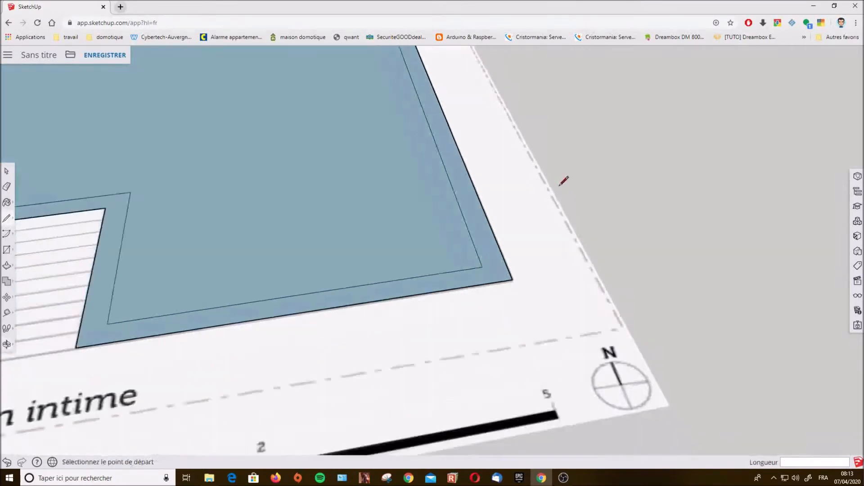
{"action": "scroll", "coordinate": [548, 297], "scroll_direction": "down", "scroll_amount": 3}
{"action": "scroll", "coordinate": [548, 298], "scroll_direction": "down", "scroll_amount": 4}
{"action": "scroll", "coordinate": [218, 166], "scroll_direction": "up", "scroll_amount": 3}
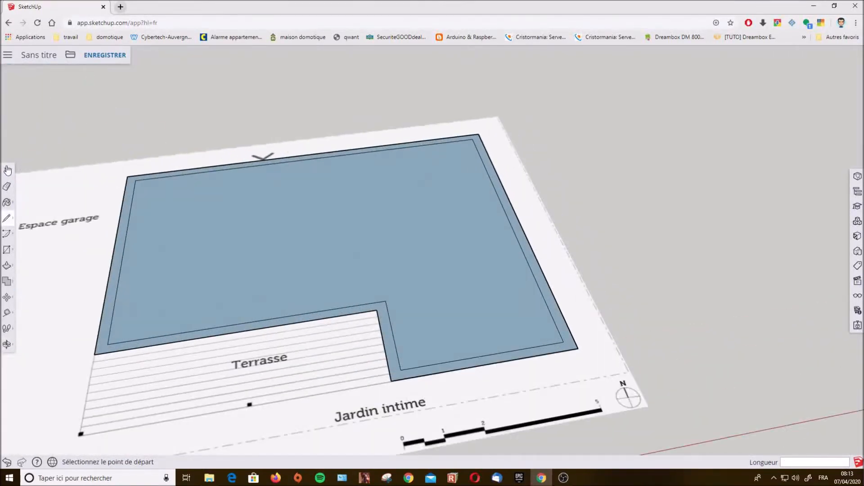
{"action": "left_click", "coordinate": [8, 171]}
{"action": "left_click", "coordinate": [188, 245]}
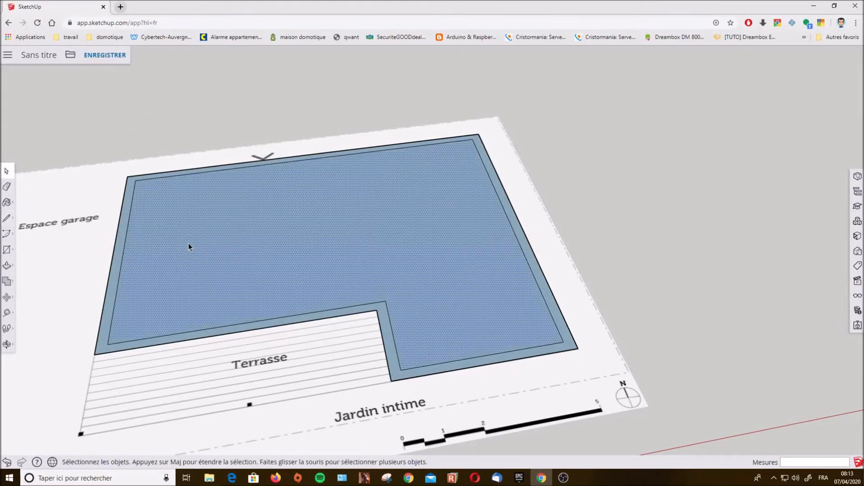
{"action": "key", "text": "Delete"}
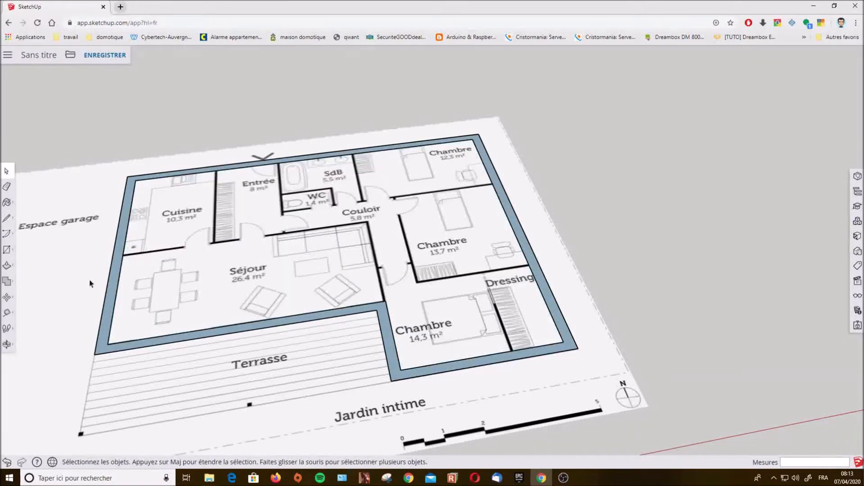
- Extrude the exterior wall band upward 2.5 m with Push/Pull
{"action": "left_click", "coordinate": [8, 267]}
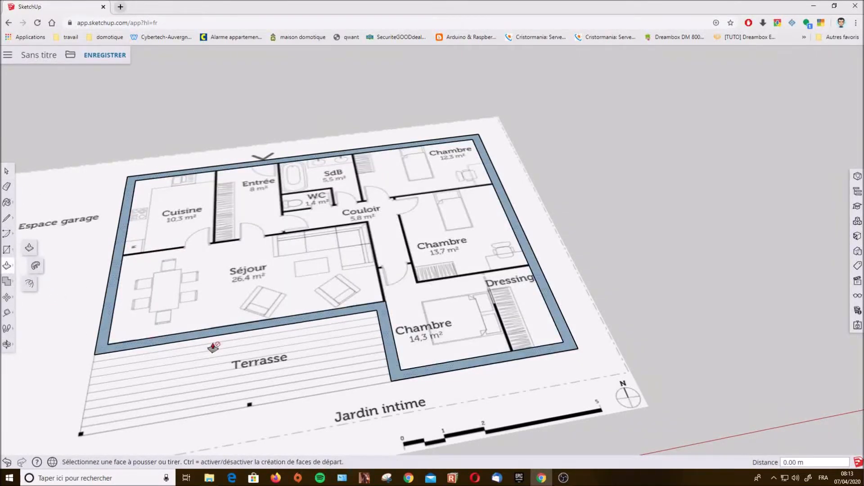
{"action": "left_click", "coordinate": [222, 338]}
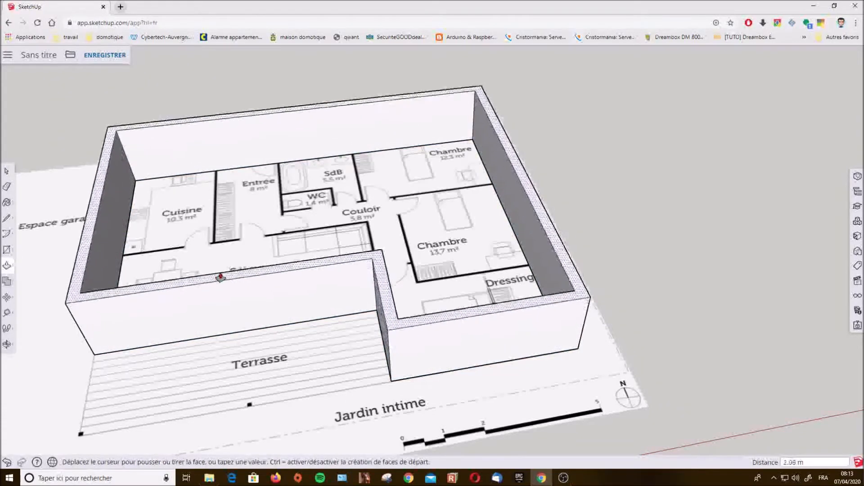
{"action": "left_click", "coordinate": [222, 257]}
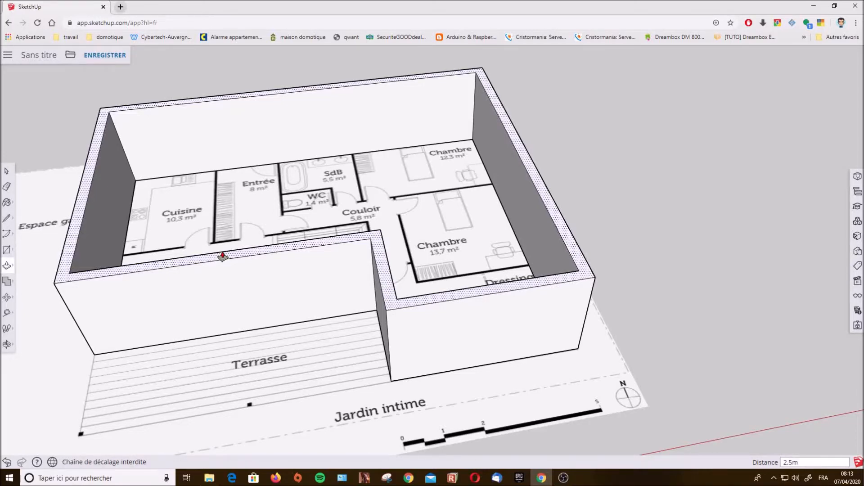
- Draw a line along the Cuisine side of the Séjour partition, from the garage-side wall to the corner with the Entrée partition
{"action": "middle_click_drag", "start_coordinate": [431, 234], "coordinate": [338, 340]}
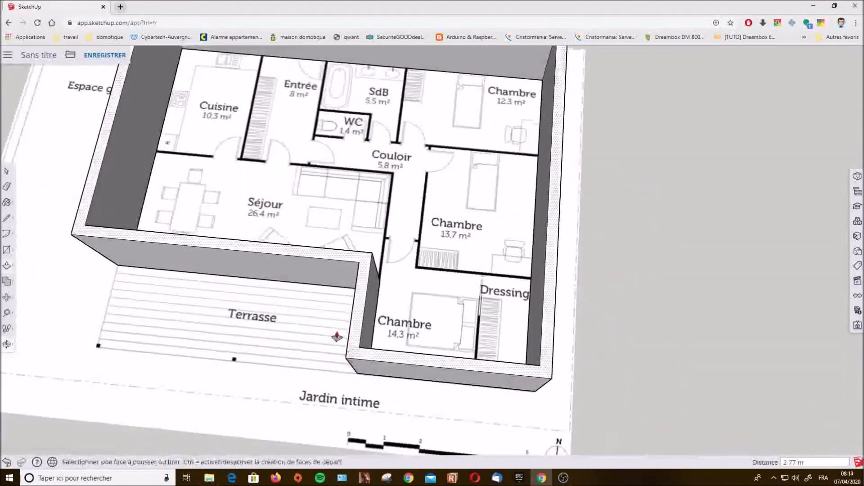
{"action": "left_click", "coordinate": [7, 221]}
{"action": "scroll", "coordinate": [498, 278], "scroll_direction": "down", "scroll_amount": 5}
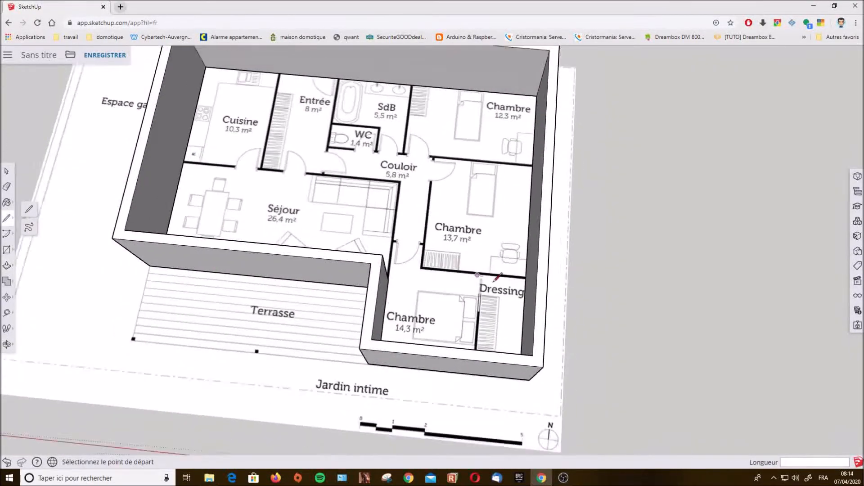
{"action": "scroll", "coordinate": [284, 189], "scroll_direction": "up", "scroll_amount": 5}
{"action": "scroll", "coordinate": [488, 183], "scroll_direction": "up", "scroll_amount": 4}
{"action": "scroll", "coordinate": [356, 245], "scroll_direction": "up", "scroll_amount": 3}
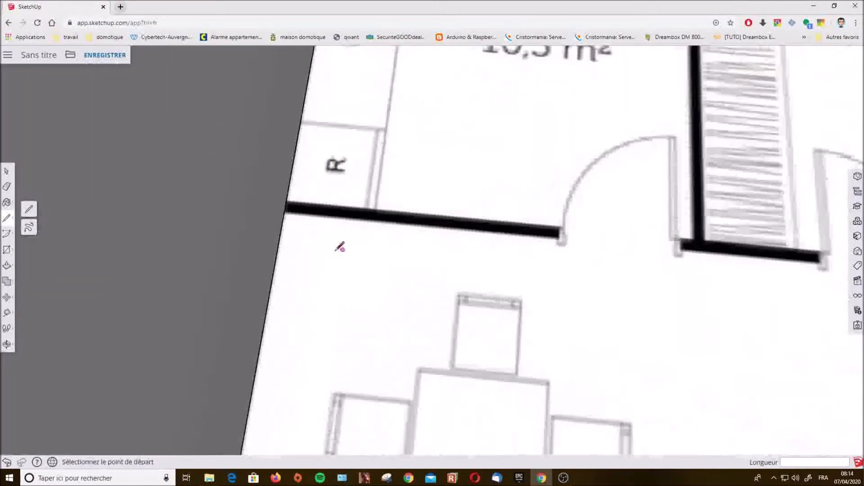
{"action": "left_click", "coordinate": [286, 199]}
{"action": "scroll", "coordinate": [483, 177], "scroll_direction": "down", "scroll_amount": 4}
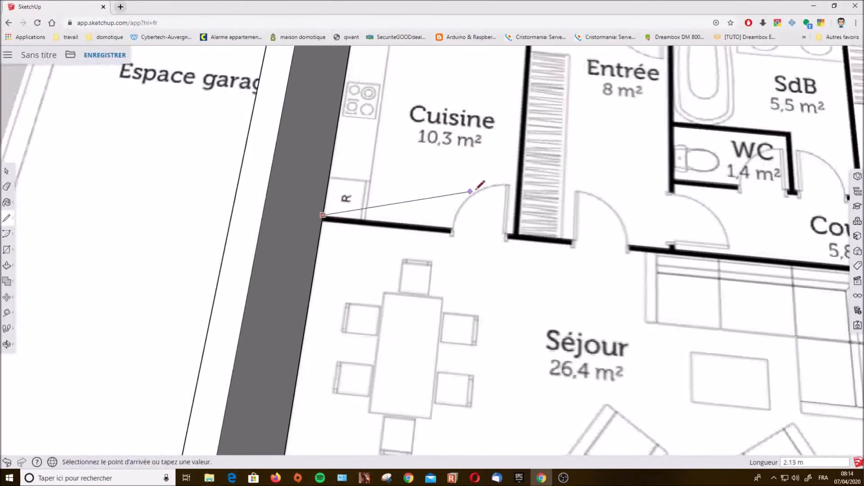
{"action": "scroll", "coordinate": [530, 219], "scroll_direction": "up", "scroll_amount": 4}
{"action": "left_click", "coordinate": [502, 253]}
- Continue the line about 3.8 m along the Cuisine side of the Entrée partition up to the entrance-side exterior wall
{"action": "scroll", "coordinate": [517, 315], "scroll_direction": "down", "scroll_amount": 4}
{"action": "scroll", "coordinate": [526, 140], "scroll_direction": "up", "scroll_amount": 4}
{"action": "scroll", "coordinate": [522, 209], "scroll_direction": "up", "scroll_amount": 2}
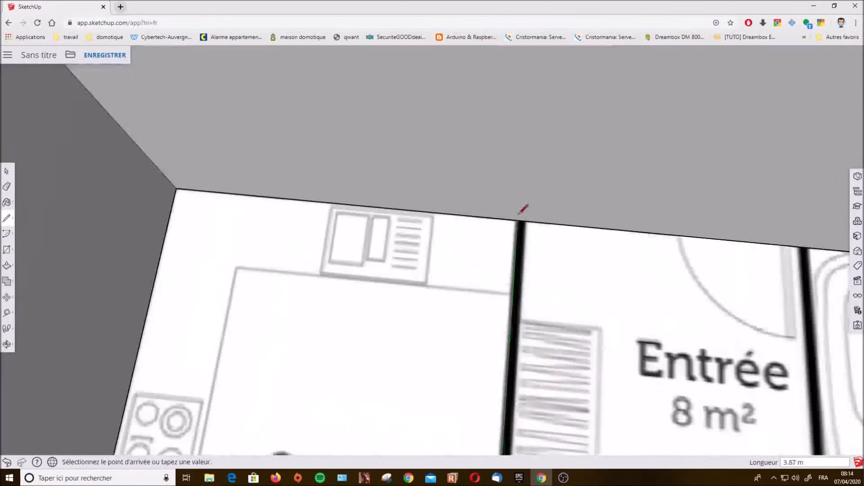
{"action": "left_click", "coordinate": [518, 220]}
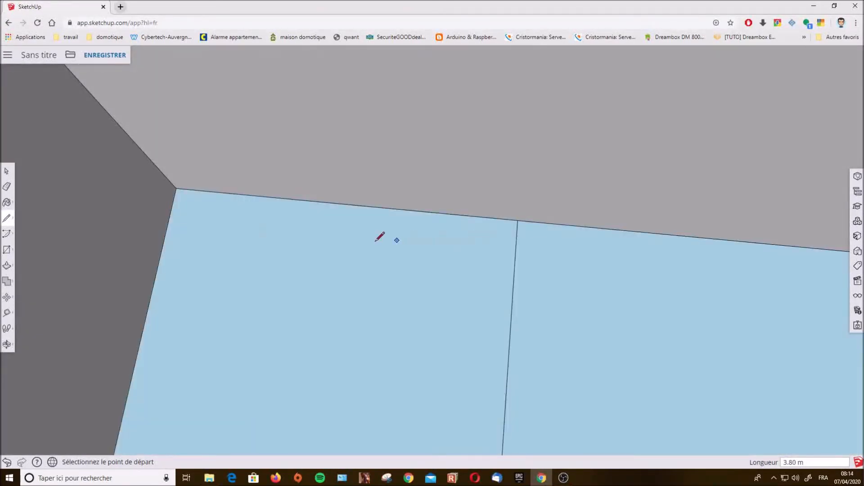
- Delete the floor face covering the rooms outside the Cuisine so the plan can be traced there
{"action": "left_click", "coordinate": [9, 171]}
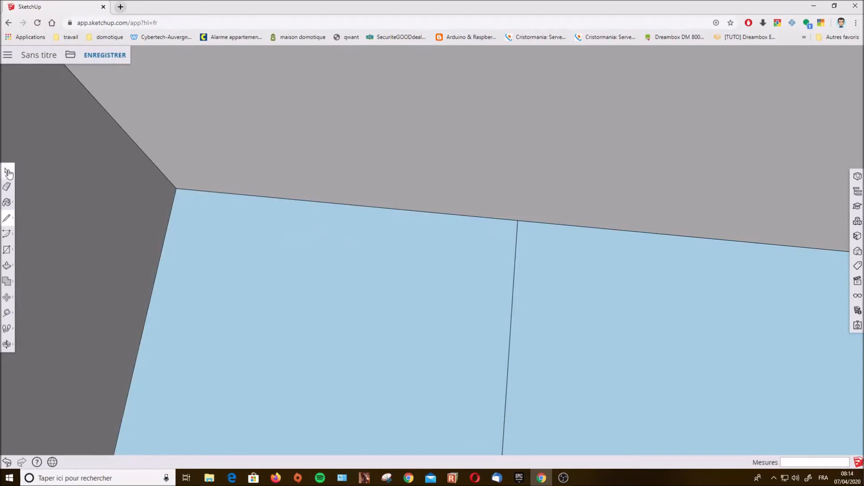
{"action": "left_click", "coordinate": [560, 295]}
{"action": "key", "text": "Delete"}
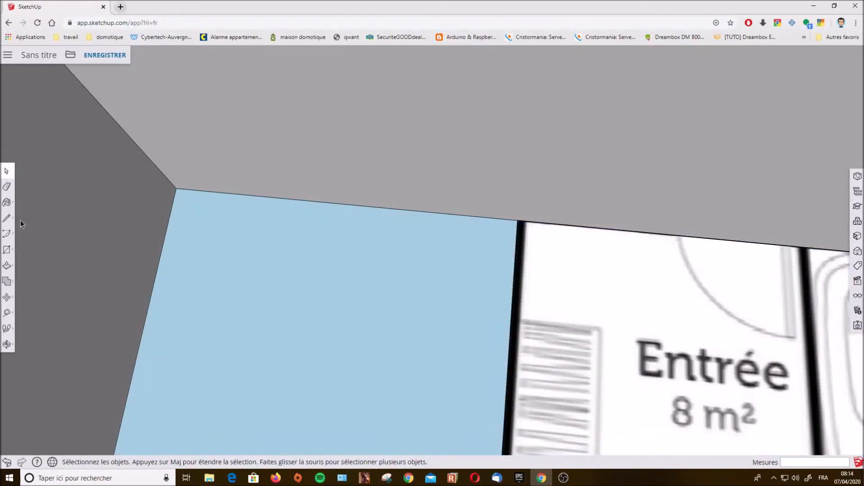
- Draw a line about 3.8 m along the Entrée side of the Cuisine partition, from the entrance-side wall to the Séjour partition
{"action": "left_click", "coordinate": [6, 219]}
{"action": "scroll", "coordinate": [529, 221], "scroll_direction": "up", "scroll_amount": 3}
{"action": "left_click", "coordinate": [522, 208]}
{"action": "scroll", "coordinate": [554, 193], "scroll_direction": "down", "scroll_amount": 5}
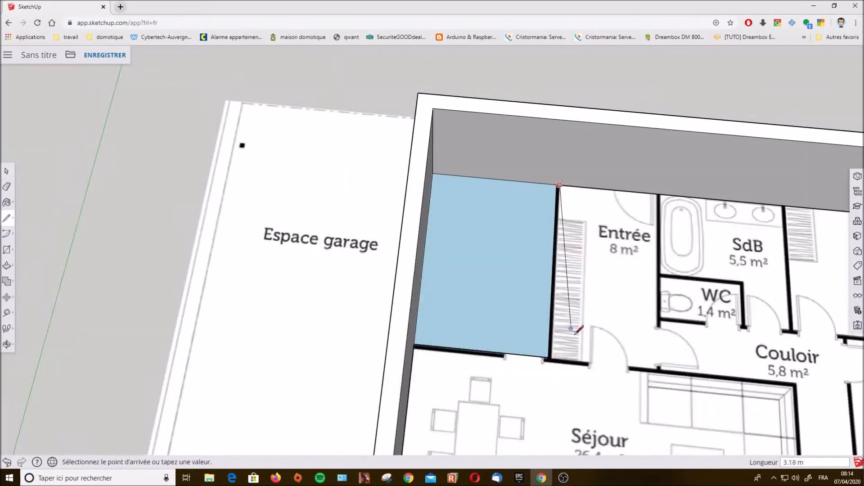
{"action": "scroll", "coordinate": [570, 319], "scroll_direction": "up", "scroll_amount": 5}
{"action": "left_click", "coordinate": [548, 320]}
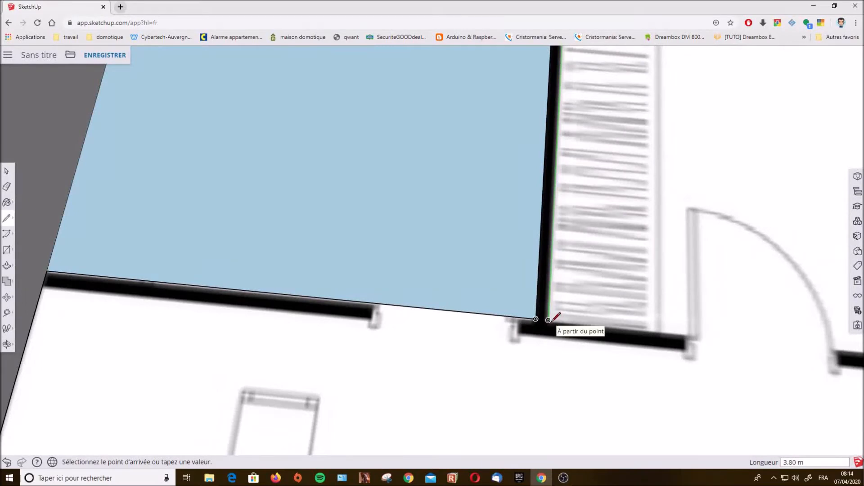
- Trace the Entrée's Séjour side to the SdB/WC partition line, and continue about 3.8 m up to the entrance-side exterior wall
{"action": "scroll", "coordinate": [444, 275], "scroll_direction": "down", "scroll_amount": 5}
{"action": "scroll", "coordinate": [587, 301], "scroll_direction": "up", "scroll_amount": 5}
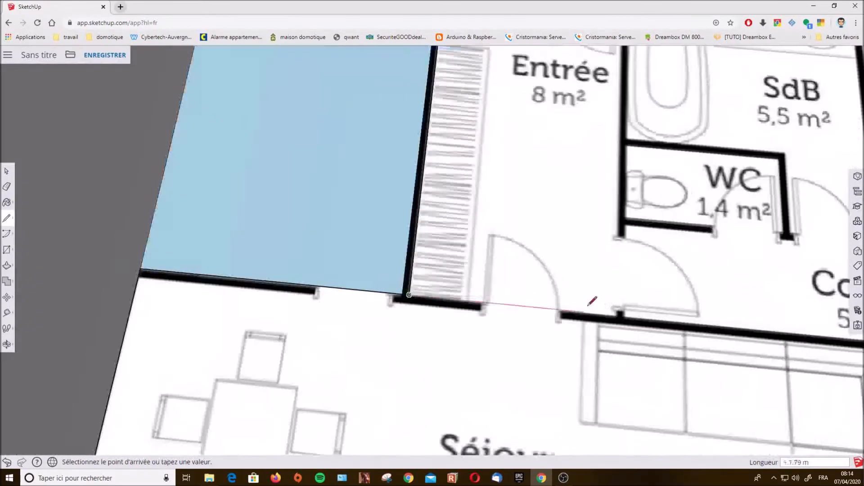
{"action": "left_click", "coordinate": [629, 317]}
{"action": "scroll", "coordinate": [557, 349], "scroll_direction": "down", "scroll_amount": 5}
{"action": "scroll", "coordinate": [569, 193], "scroll_direction": "up", "scroll_amount": 6}
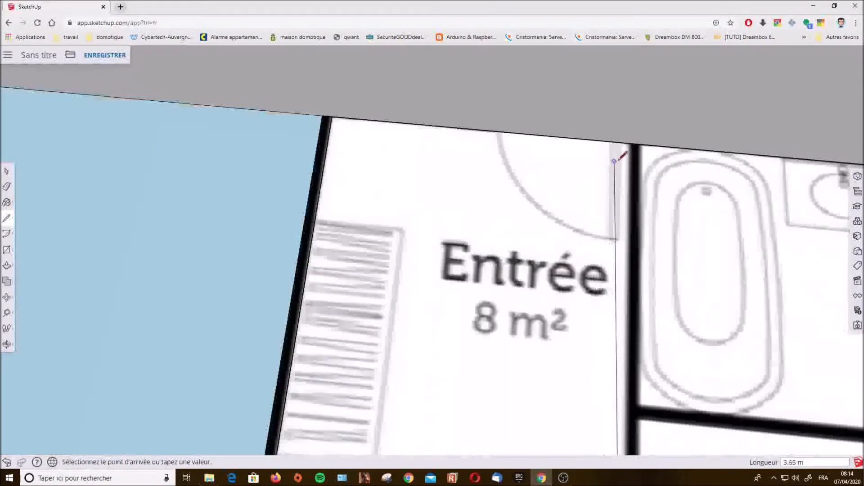
{"action": "left_click", "coordinate": [629, 144]}
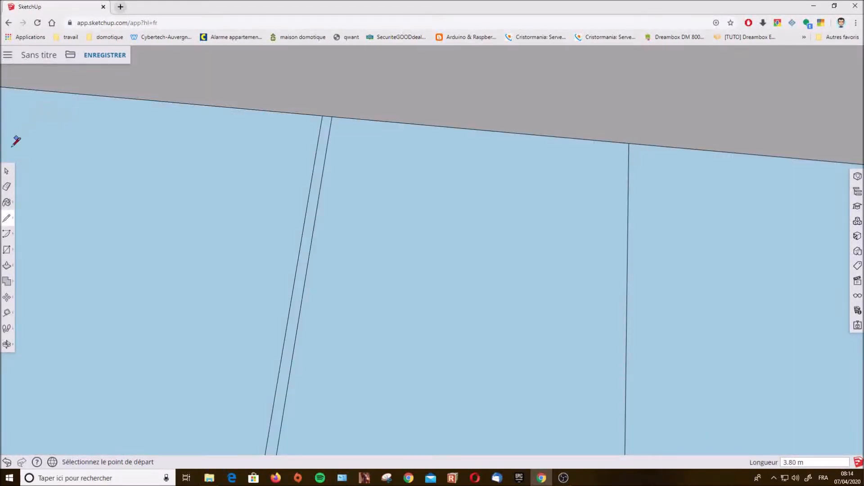
- Delete the floor faces covering the Entrée, the Cuisine and the remaining rooms so the plan underneath can be traced
{"action": "left_click", "coordinate": [7, 171]}
{"action": "left_click", "coordinate": [440, 246]}
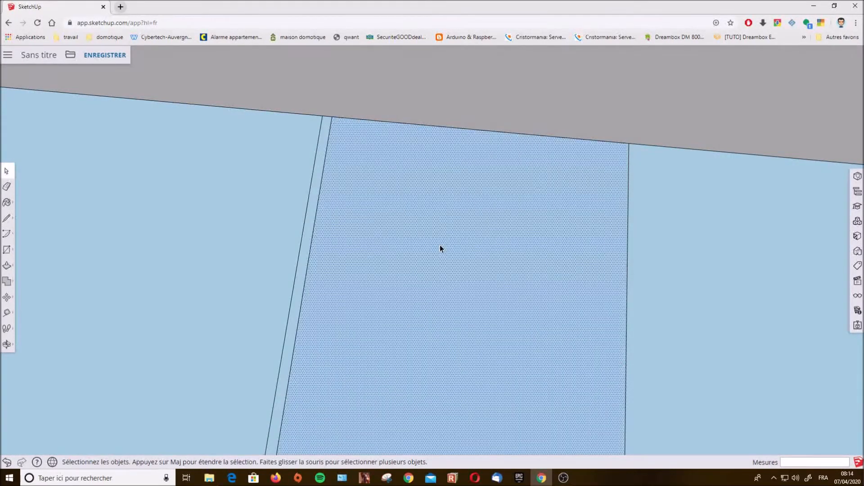
{"action": "key", "text": "Delete"}
{"action": "left_click", "coordinate": [210, 280]}
{"action": "key", "text": "Delete"}
{"action": "scroll", "coordinate": [218, 155], "scroll_direction": "down", "scroll_amount": 2}
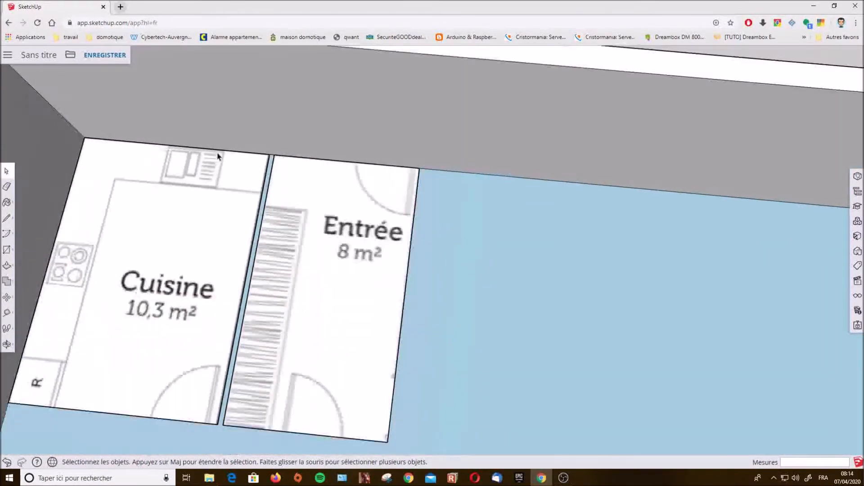
{"action": "scroll", "coordinate": [218, 156], "scroll_direction": "down", "scroll_amount": 2}
{"action": "scroll", "coordinate": [329, 308], "scroll_direction": "up", "scroll_amount": 5}
{"action": "left_click", "coordinate": [372, 300]}
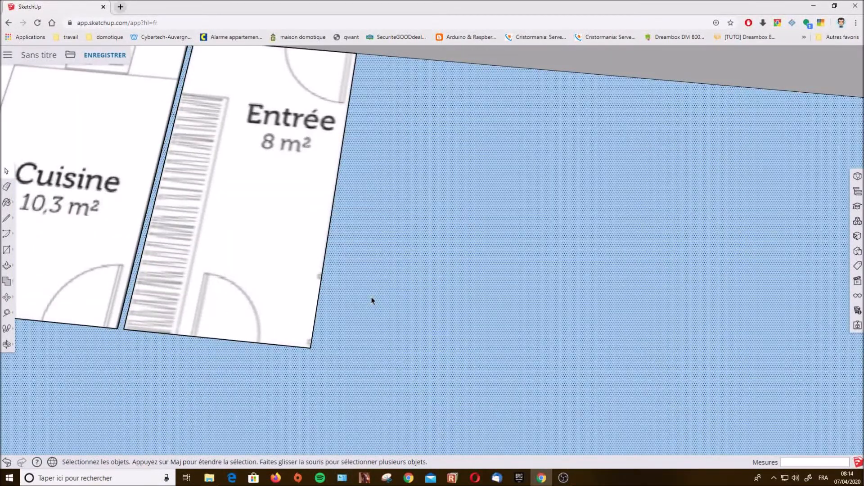
{"action": "key", "text": "Delete"}
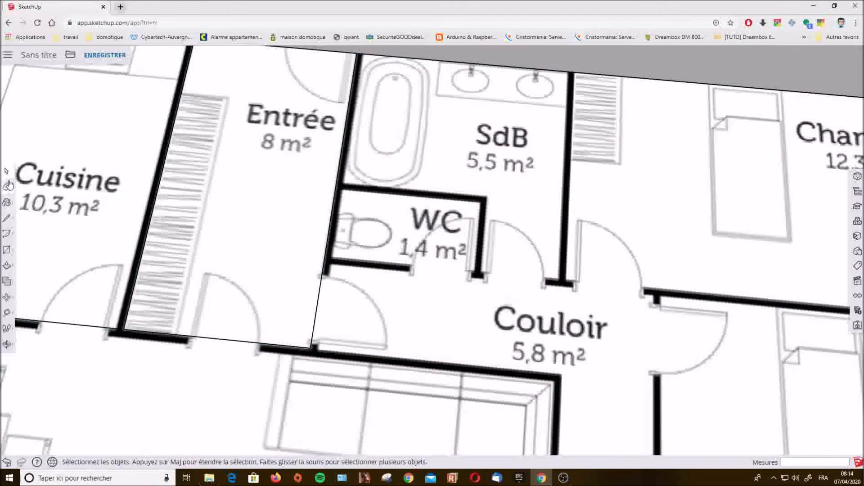
- Draw a line on the Couloir side of the Entrée door opening, from the Séjour partition to the WC partition corner
{"action": "left_click", "coordinate": [7, 220]}
{"action": "scroll", "coordinate": [311, 347], "scroll_direction": "up", "scroll_amount": 3}
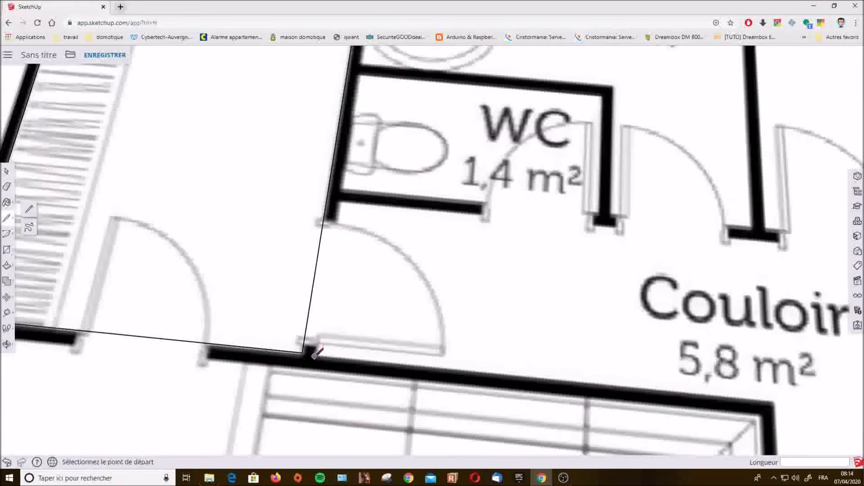
{"action": "left_click", "coordinate": [314, 354]}
{"action": "scroll", "coordinate": [357, 218], "scroll_direction": "up", "scroll_amount": 5}
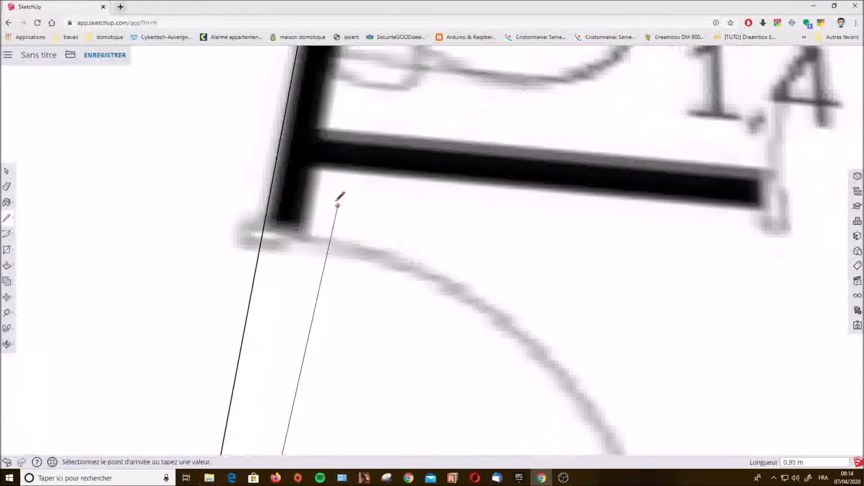
{"action": "left_click", "coordinate": [315, 166]}
- Continue the line along the Couloir side of the WC and SdB partitions to the corner by the two Chambre doors
{"action": "scroll", "coordinate": [316, 167], "scroll_direction": "down", "scroll_amount": 5}
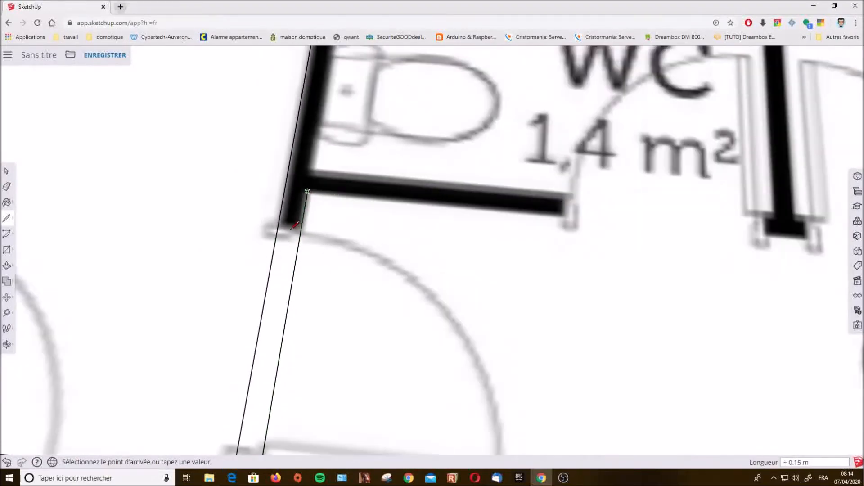
{"action": "scroll", "coordinate": [533, 224], "scroll_direction": "down", "scroll_amount": 4}
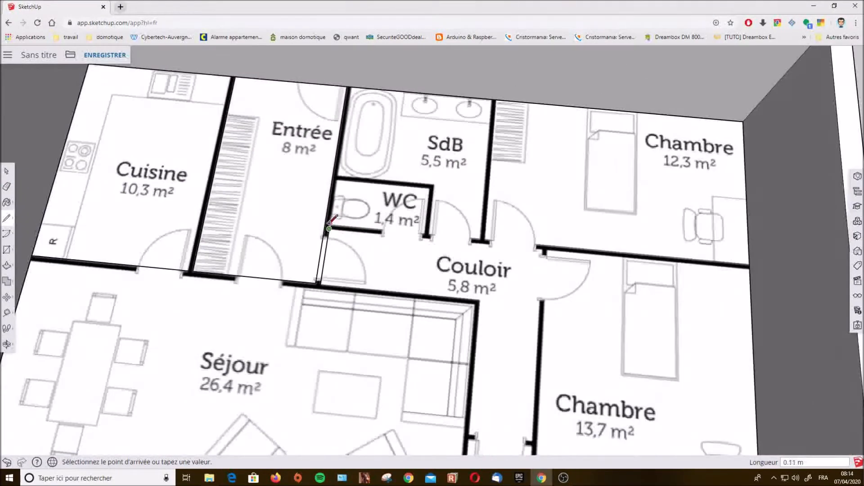
{"action": "scroll", "coordinate": [525, 239], "scroll_direction": "up", "scroll_amount": 5}
{"action": "left_click", "coordinate": [543, 250]}
- Continue the line along the Couloir side of the 13.7 m² Chambre partition to its outer corner near the 14.3 m² Chambre
{"action": "scroll", "coordinate": [543, 250], "scroll_direction": "down", "scroll_amount": 6}
{"action": "scroll", "coordinate": [559, 344], "scroll_direction": "up", "scroll_amount": 6}
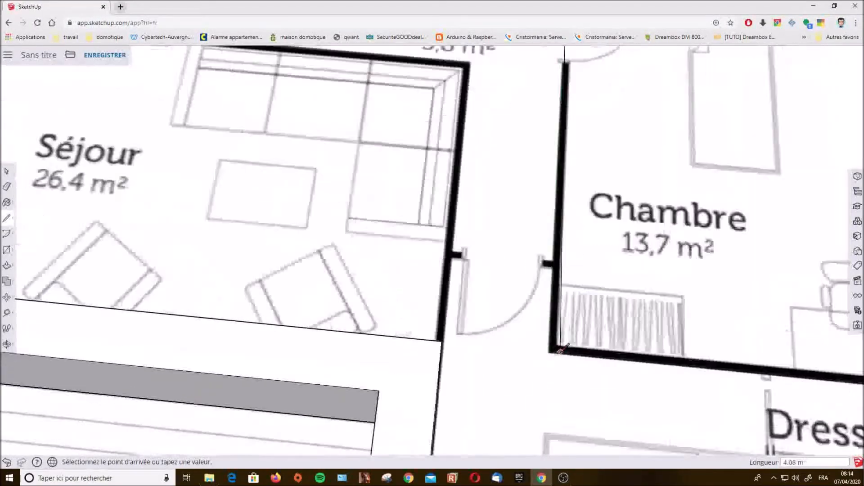
{"action": "left_click", "coordinate": [544, 354]}
- Continue the line along the Dressing side of the 13.7 m² Chambre partition to the exterior wall, and end the line there
{"action": "scroll", "coordinate": [547, 351], "scroll_direction": "down", "scroll_amount": 6}
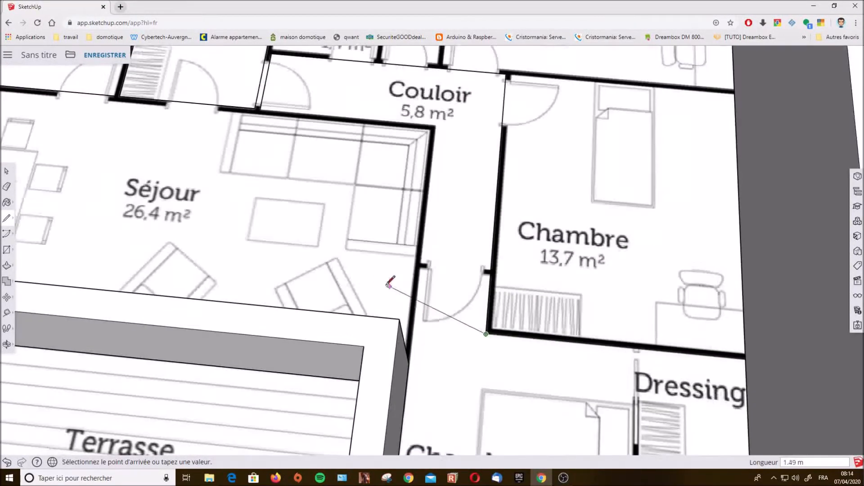
{"action": "scroll", "coordinate": [567, 342], "scroll_direction": "up", "scroll_amount": 3}
{"action": "scroll", "coordinate": [586, 317], "scroll_direction": "up", "scroll_amount": 2}
{"action": "left_click", "coordinate": [624, 290]}
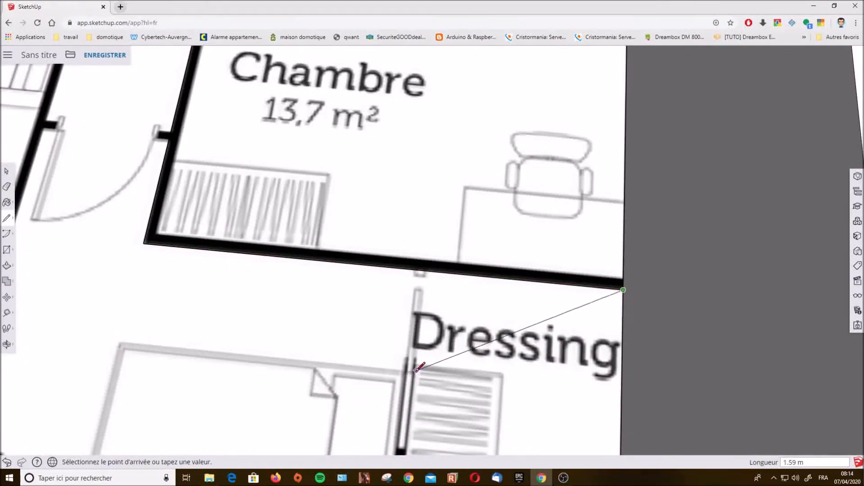
{"action": "key", "text": "Escape"}
- Draw a line along the Couloir side of the Séjour partition, from the Entrée door opening to the outer corner behind the sofa
{"action": "scroll", "coordinate": [497, 385], "scroll_direction": "down", "scroll_amount": 4}
{"action": "scroll", "coordinate": [501, 386], "scroll_direction": "down", "scroll_amount": 1}
{"action": "scroll", "coordinate": [218, 170], "scroll_direction": "up", "scroll_amount": 6}
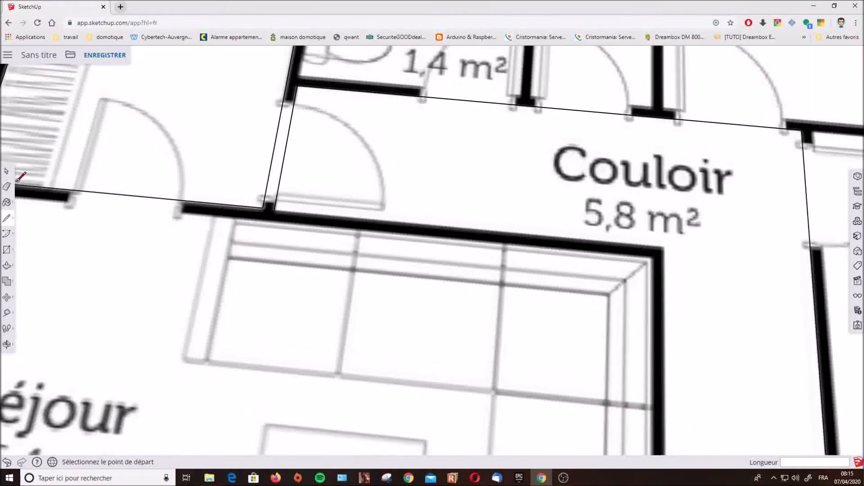
{"action": "left_click", "coordinate": [7, 219]}
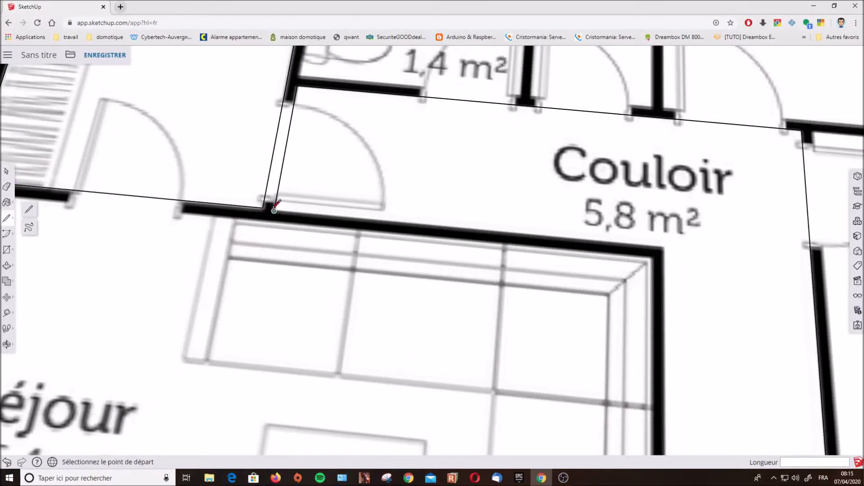
{"action": "left_click", "coordinate": [274, 211]}
{"action": "left_click", "coordinate": [666, 247]}
- Continue the line about 3.61 m along the Couloir side of the Séjour partition to the terrace-side exterior wall corner
{"action": "scroll", "coordinate": [665, 249], "scroll_direction": "down", "scroll_amount": 4}
{"action": "scroll", "coordinate": [662, 288], "scroll_direction": "up", "scroll_amount": 2}
{"action": "mouse_move", "coordinate": [691, 292]}
{"action": "middle_mouse_down"}
{"action": "mouse_move", "coordinate": [554, 308]}
{"action": "mouse_move", "coordinate": [105, 174]}
{"action": "mouse_move", "coordinate": [97, 151]}
{"action": "middle_mouse_up"}
{"action": "scroll", "coordinate": [158, 162], "scroll_direction": "down", "scroll_amount": 2}
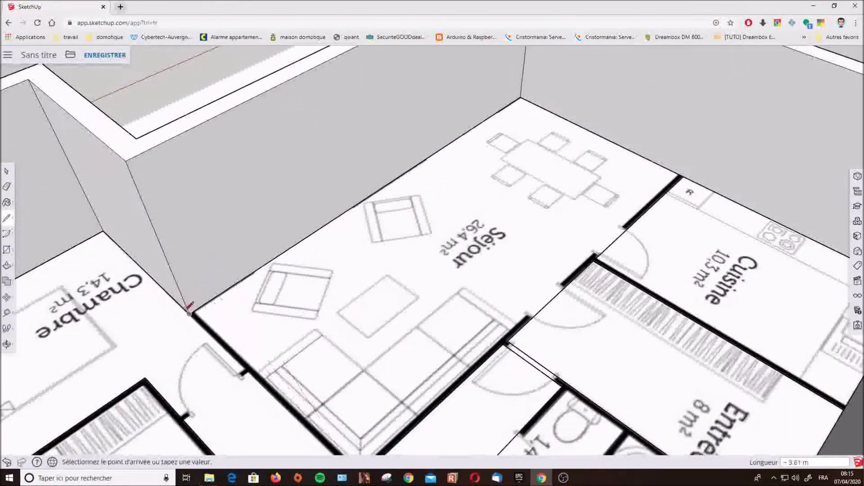
{"action": "left_click", "coordinate": [189, 314]}
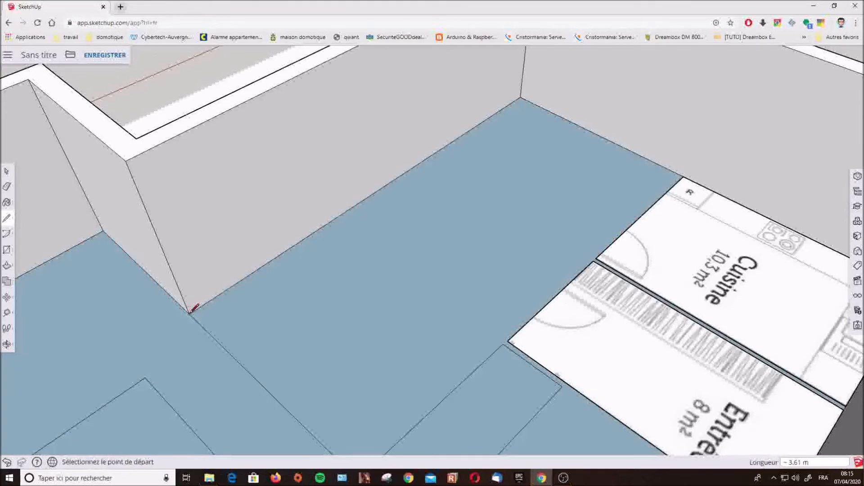
- Delete the floor faces covering the Séjour, the Couloir and the other rooms so the plan can be traced
{"action": "scroll", "coordinate": [279, 321], "scroll_direction": "down", "scroll_amount": 3}
{"action": "left_click", "coordinate": [7, 172]}
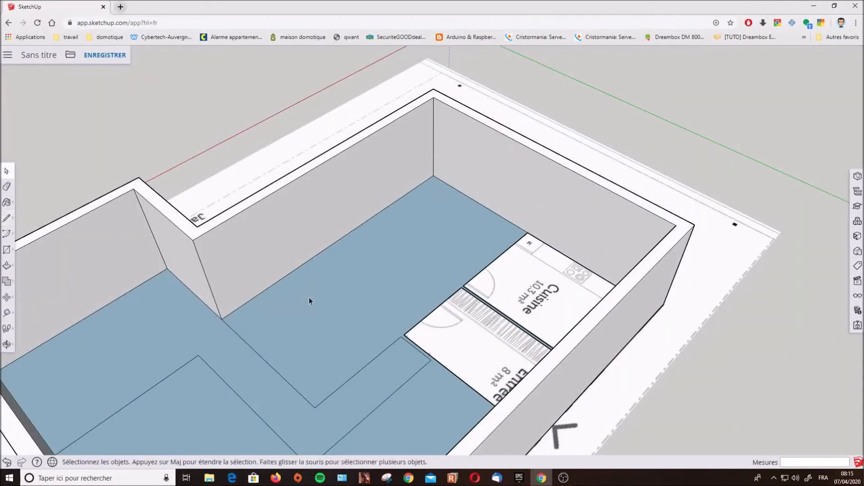
{"action": "left_click", "coordinate": [297, 411]}
{"action": "scroll", "coordinate": [299, 405], "scroll_direction": "down", "scroll_amount": 3}
{"action": "middle_click_drag", "start_coordinate": [301, 399], "coordinate": [543, 398]}
{"action": "key", "text": "Delete"}
{"action": "mouse_move", "coordinate": [387, 357]}
{"action": "middle_mouse_down"}
{"action": "mouse_move", "coordinate": [445, 405]}
{"action": "mouse_move", "coordinate": [572, 436]}
{"action": "middle_mouse_up"}
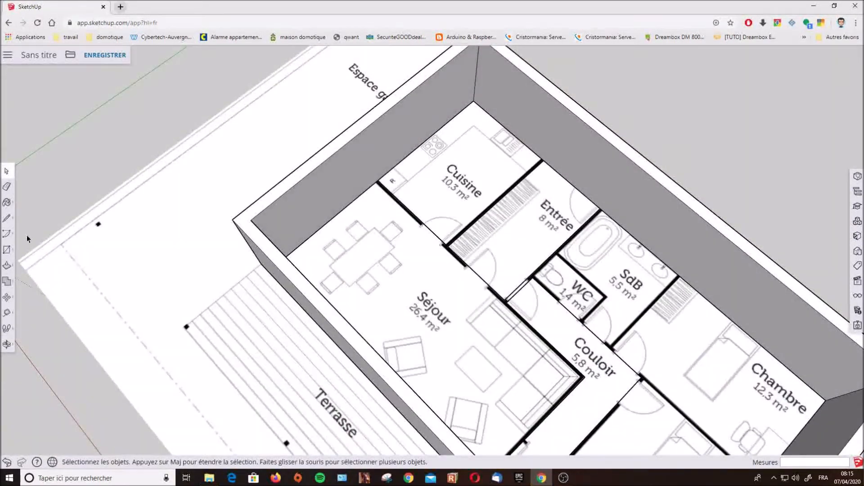
- Draw a line about 7.59 m along the Séjour side of its partition, from the garage-side wall to the inner corner behind the sofa
{"action": "left_click", "coordinate": [9, 219]}
{"action": "mouse_move", "coordinate": [280, 291]}
{"action": "middle_mouse_down"}
{"action": "mouse_move", "coordinate": [504, 366]}
{"action": "mouse_move", "coordinate": [449, 301]}
{"action": "middle_mouse_up"}
{"action": "scroll", "coordinate": [298, 222], "scroll_direction": "up", "scroll_amount": 10}
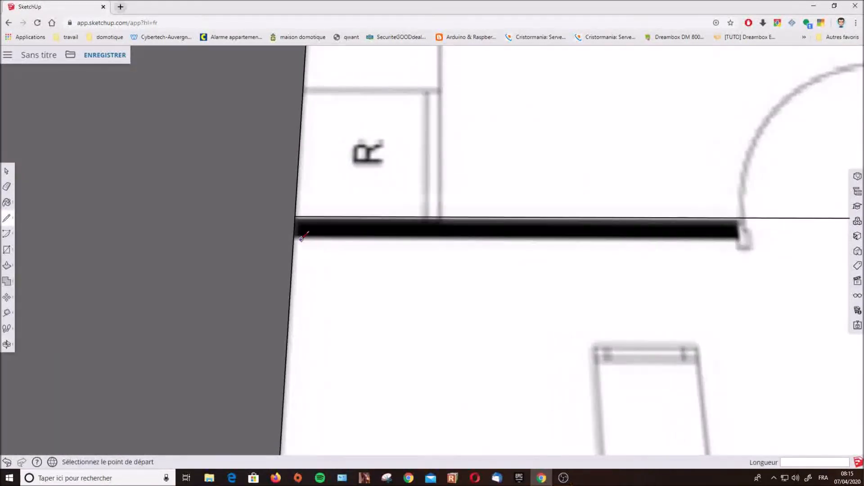
{"action": "left_click", "coordinate": [294, 238]}
{"action": "scroll", "coordinate": [293, 238], "scroll_direction": "down", "scroll_amount": 8}
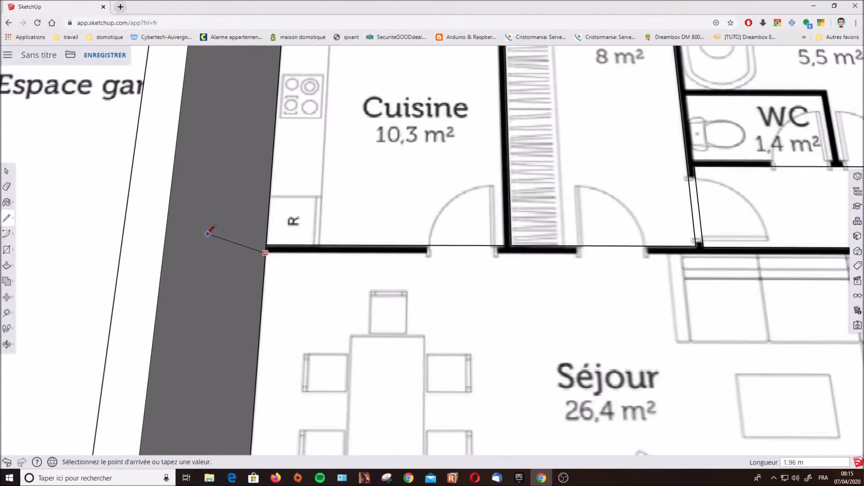
{"action": "scroll", "coordinate": [657, 245], "scroll_direction": "up", "scroll_amount": 6}
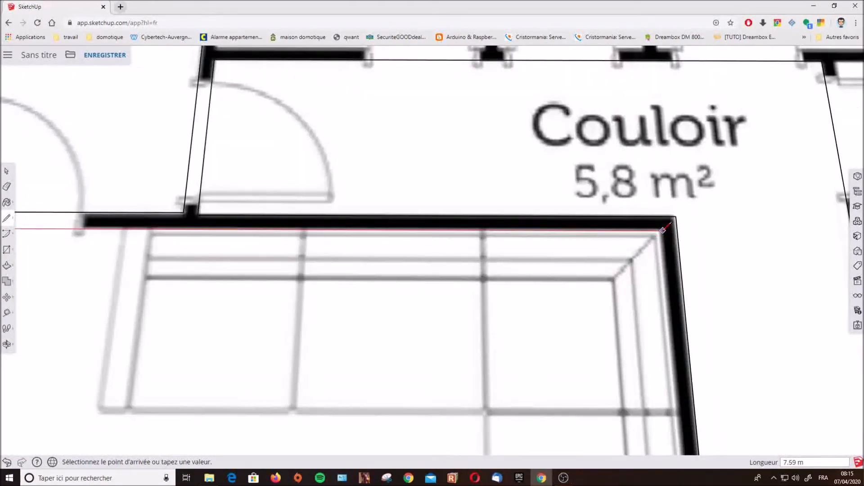
{"action": "left_click", "coordinate": [663, 231]}
- Continue the line about 3.52 m along the Séjour side of the Couloir partition to the terrace-side exterior wall
{"action": "middle_click_drag", "start_coordinate": [665, 232], "coordinate": [428, 258]}
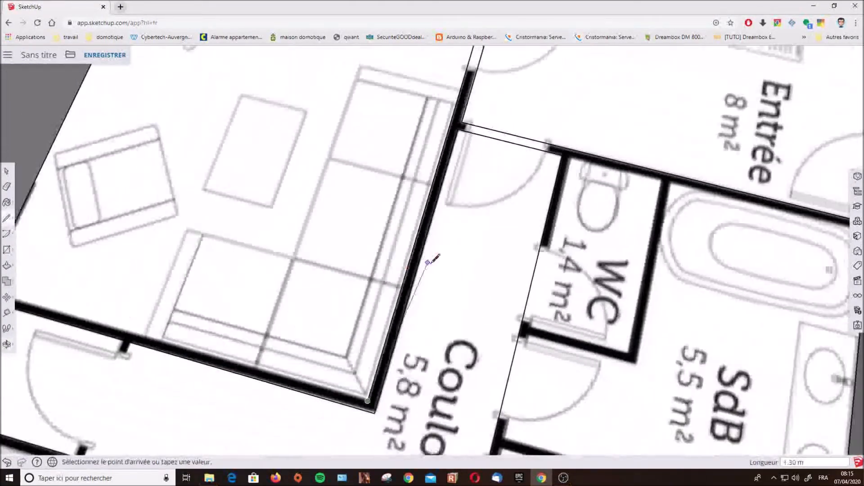
{"action": "scroll", "coordinate": [463, 254], "scroll_direction": "down", "scroll_amount": 5}
{"action": "scroll", "coordinate": [198, 277], "scroll_direction": "up", "scroll_amount": 10}
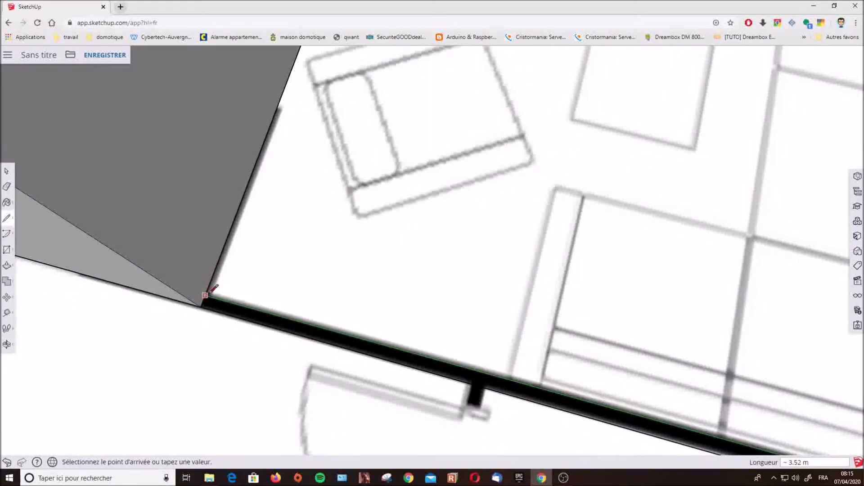
{"action": "left_click", "coordinate": [206, 295]}
- Delete the floor face covering the Séjour inside its traced partition outline
{"action": "scroll", "coordinate": [209, 294], "scroll_direction": "down", "scroll_amount": 4}
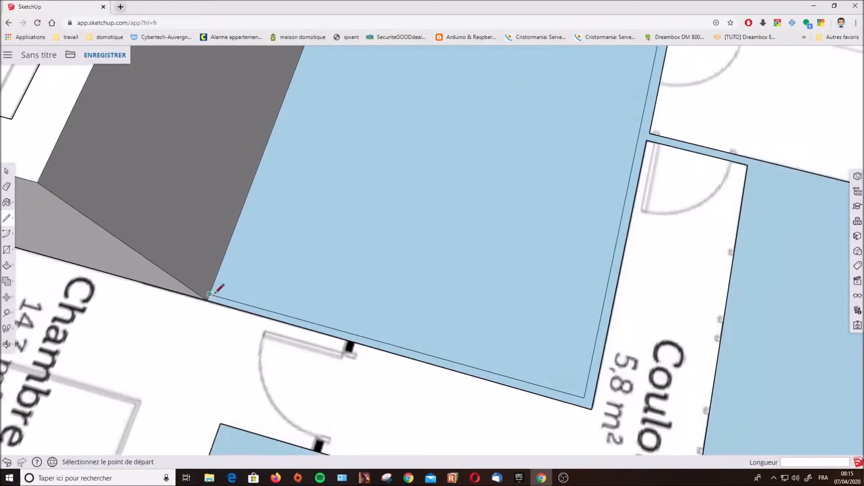
{"action": "left_click", "coordinate": [6, 171]}
{"action": "left_click", "coordinate": [285, 250]}
{"action": "key", "text": "Delete"}
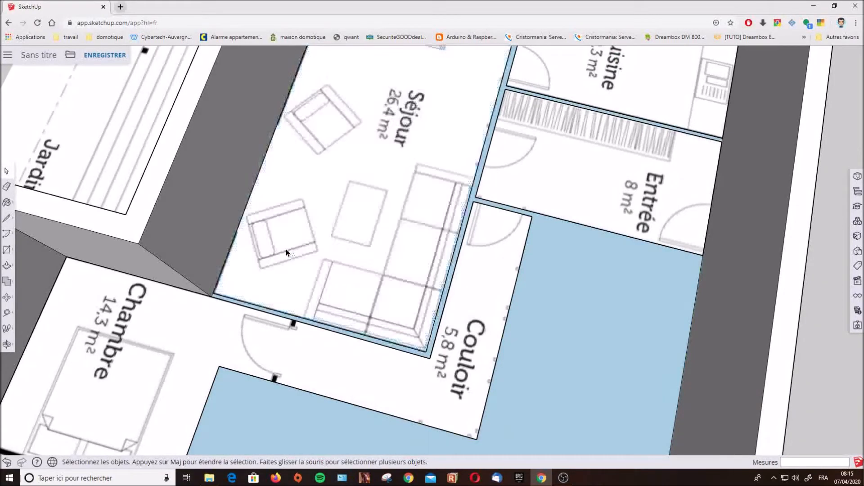
- Try to raise the partition face about 0.13 m with Push/Pull, and undo the extrusion
{"action": "left_click", "coordinate": [7, 267]}
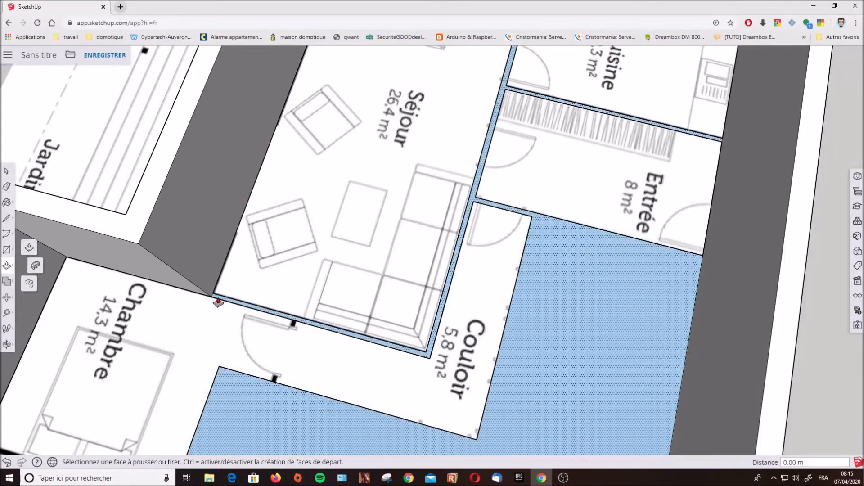
{"action": "left_click", "coordinate": [218, 302]}
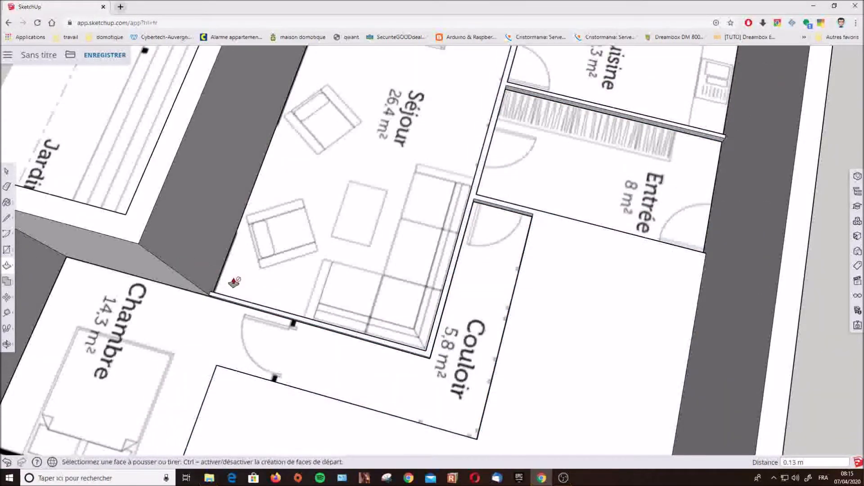
{"action": "key", "text": "ctrl+z"}
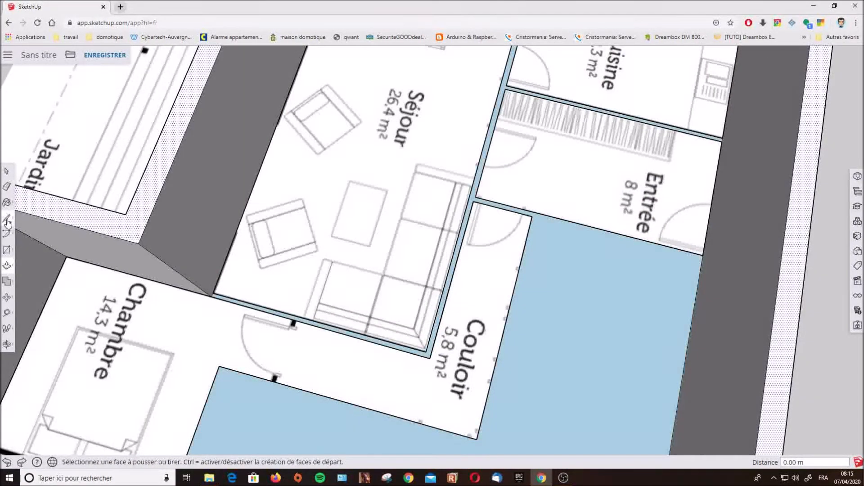
- Delete the floor face covering the partitions, WC, SdB and Chambre areas
{"action": "left_click", "coordinate": [7, 220]}
{"action": "left_click", "coordinate": [7, 172]}
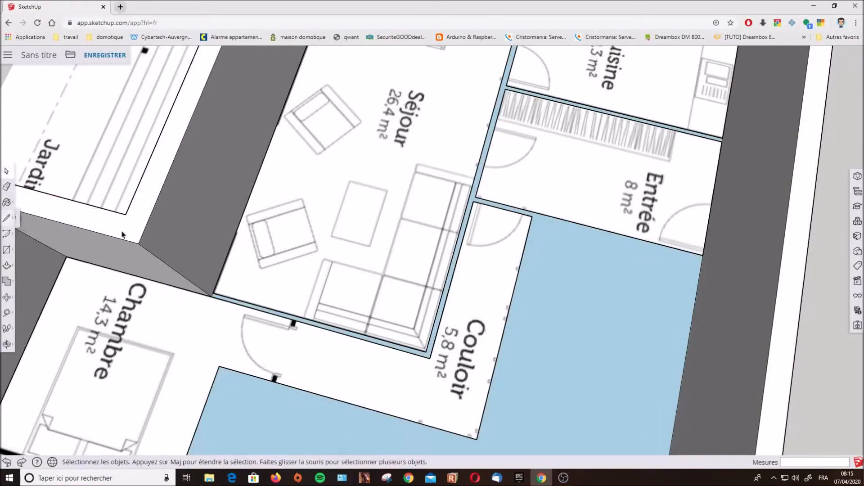
{"action": "left_click", "coordinate": [569, 337]}
{"action": "key", "text": "Delete"}
- Draw a line about 1.66 m along the WC side of the Couloir partition, from the Entrée partition to the SdB partition
{"action": "middle_click_drag", "start_coordinate": [568, 338], "coordinate": [714, 323]}
{"action": "scroll", "coordinate": [596, 277], "scroll_direction": "down", "scroll_amount": 3}
{"action": "scroll", "coordinate": [512, 205], "scroll_direction": "up", "scroll_amount": 8}
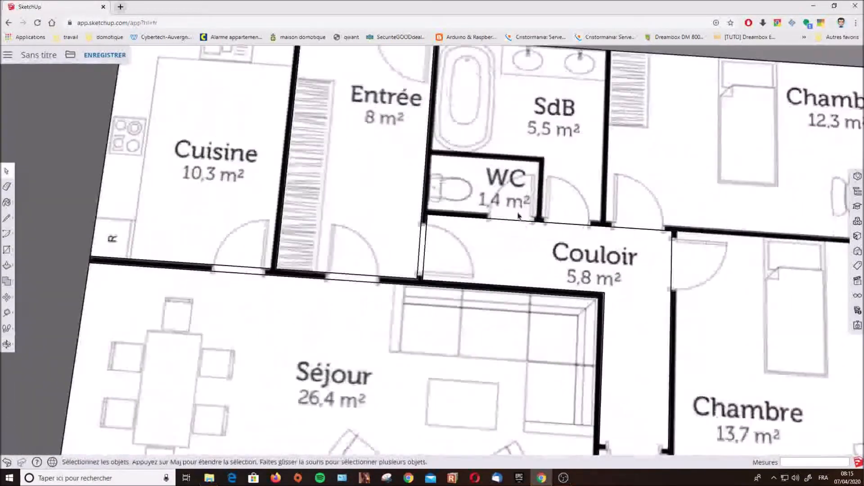
{"action": "scroll", "coordinate": [513, 205], "scroll_direction": "up", "scroll_amount": 2}
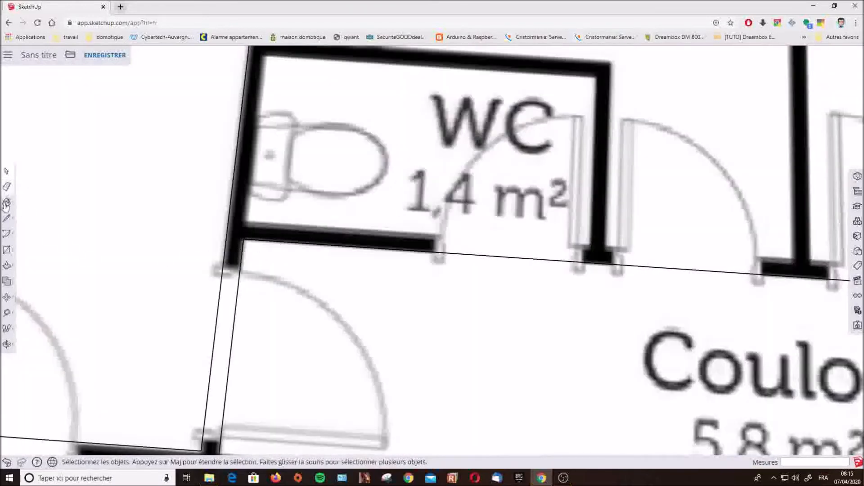
{"action": "left_click", "coordinate": [7, 218]}
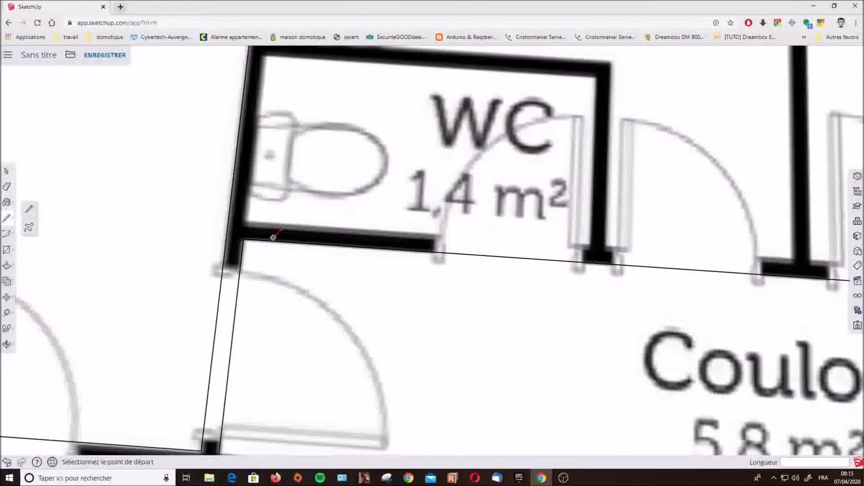
{"action": "left_click", "coordinate": [245, 222]}
{"action": "left_click", "coordinate": [591, 246]}
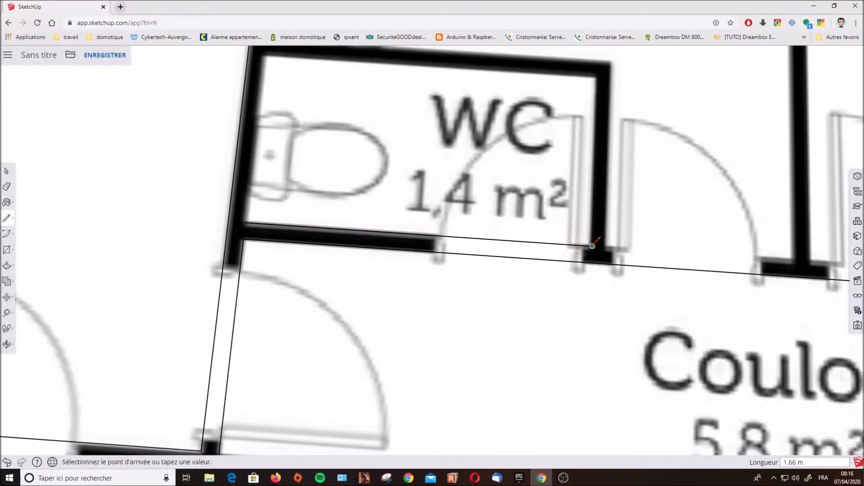
- Trace the inside edges of the WC partitions to close the room's rectangular outline
{"action": "left_click", "coordinate": [596, 77]}
{"action": "scroll", "coordinate": [722, 221], "scroll_direction": "down", "scroll_amount": 3}
{"action": "scroll", "coordinate": [449, 118], "scroll_direction": "up", "scroll_amount": 2}
{"action": "left_click", "coordinate": [449, 131]}
{"action": "left_click", "coordinate": [438, 285]}
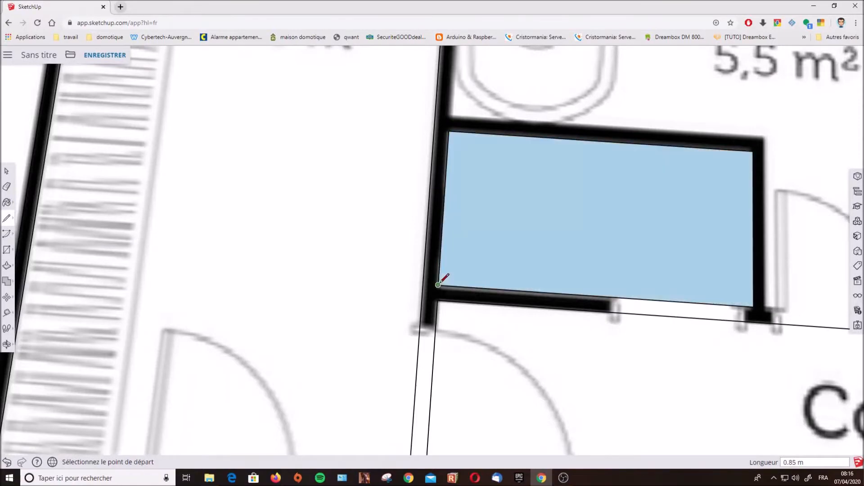
- Delete the floor face inside the traced WC outline
{"action": "key", "text": "space"}
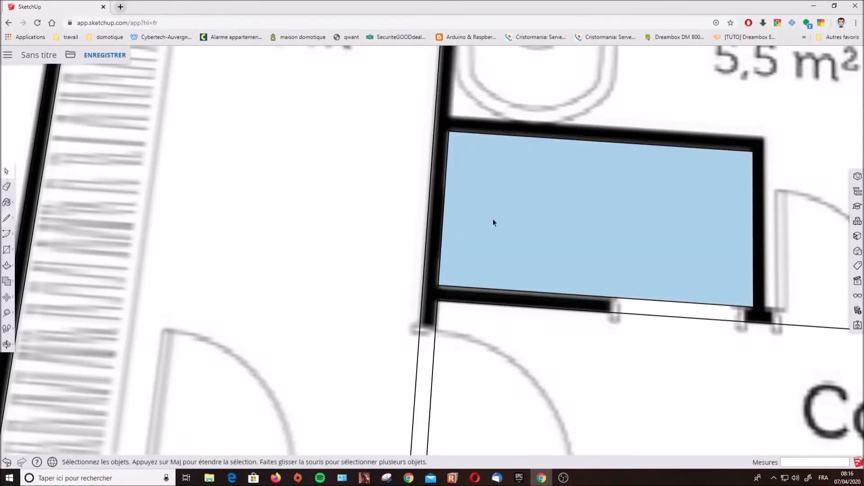
{"action": "left_click", "coordinate": [505, 220]}
{"action": "scroll", "coordinate": [504, 220], "scroll_direction": "down", "scroll_amount": 10}
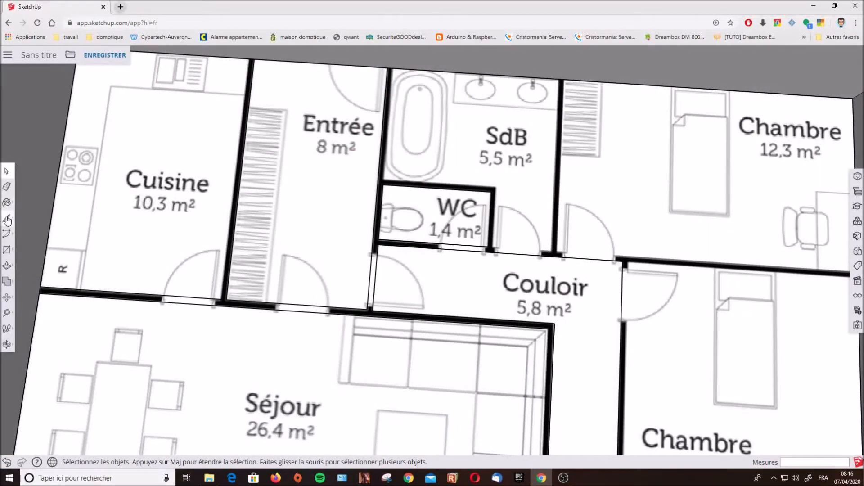
- Trace the SdB edges along the Couloir partition and up the Chambre partition, about 2.61 m, to the exterior wall
{"action": "left_click", "coordinate": [7, 220]}
{"action": "scroll", "coordinate": [498, 247], "scroll_direction": "up", "scroll_amount": 6}
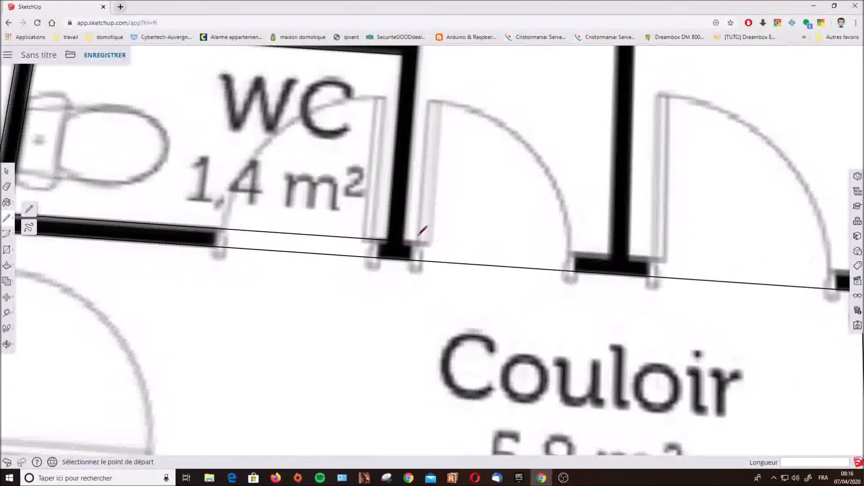
{"action": "left_click", "coordinate": [404, 241]}
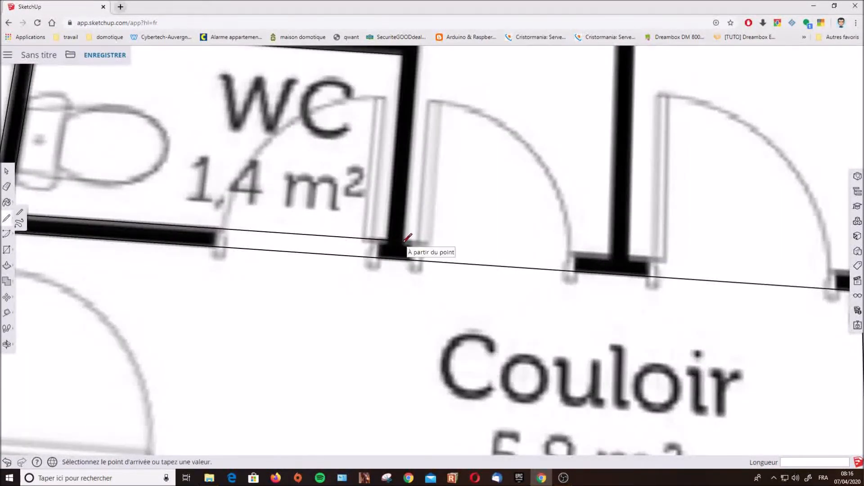
{"action": "left_click", "coordinate": [612, 255]}
{"action": "scroll", "coordinate": [598, 315], "scroll_direction": "down", "scroll_amount": 5}
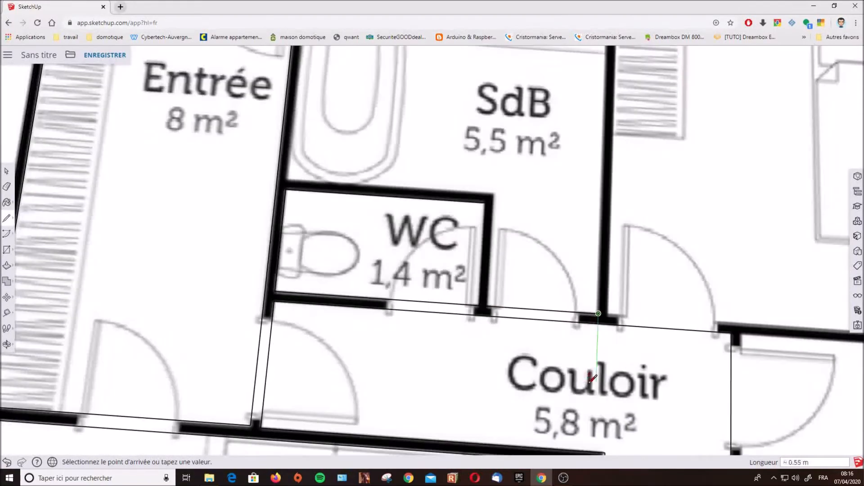
{"action": "scroll", "coordinate": [602, 138], "scroll_direction": "up", "scroll_amount": 3}
{"action": "left_click", "coordinate": [602, 116]}
- Close the SdB outline down the Entrée partition and around the outer side of the WC partitions to the Couloir
{"action": "left_click", "coordinate": [270, 94]}
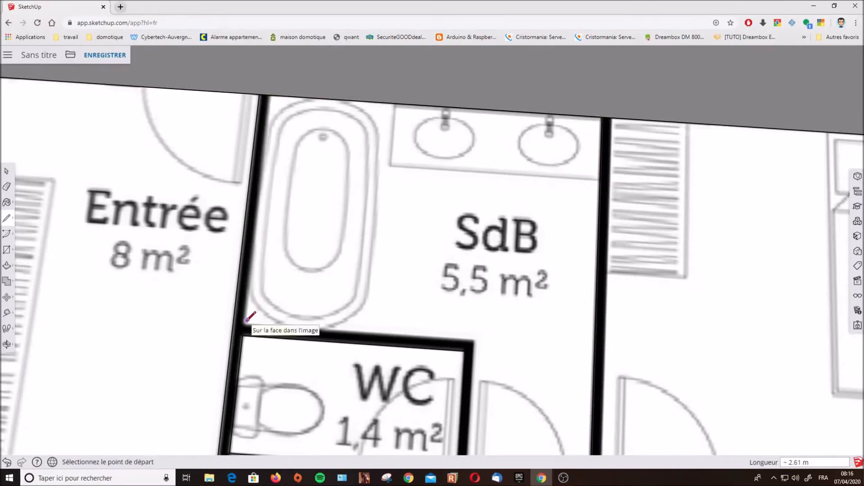
{"action": "left_click", "coordinate": [270, 94]}
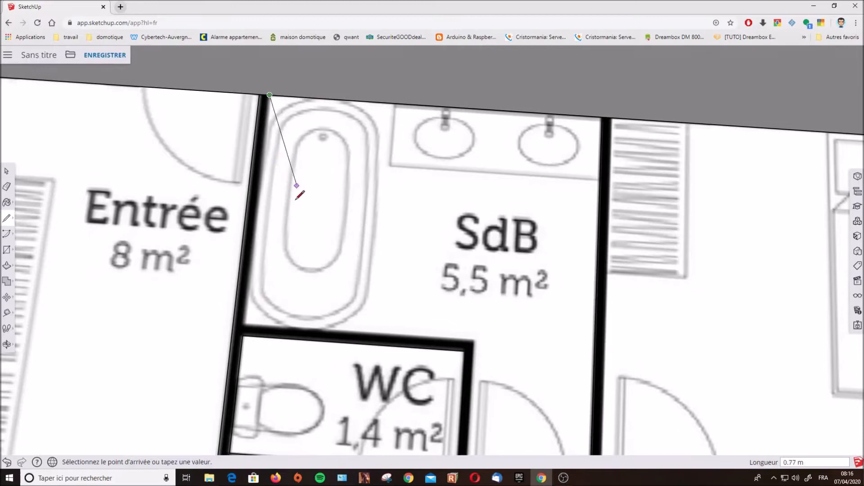
{"action": "left_click", "coordinate": [244, 324]}
{"action": "left_click", "coordinate": [473, 340]}
{"action": "scroll", "coordinate": [518, 315], "scroll_direction": "down", "scroll_amount": 3}
{"action": "scroll", "coordinate": [478, 361], "scroll_direction": "up", "scroll_amount": 5}
{"action": "left_click", "coordinate": [443, 375]}
{"action": "scroll", "coordinate": [444, 373], "scroll_direction": "down", "scroll_amount": 6}
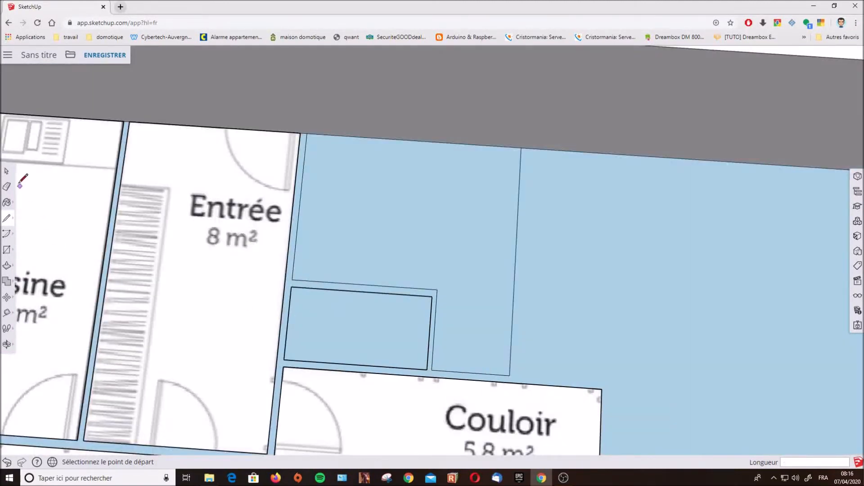
- Delete the floor faces covering the WC, the partitions with the Chambre area, and the SdB
{"action": "left_click", "coordinate": [6, 172]}
{"action": "left_click", "coordinate": [355, 334]}
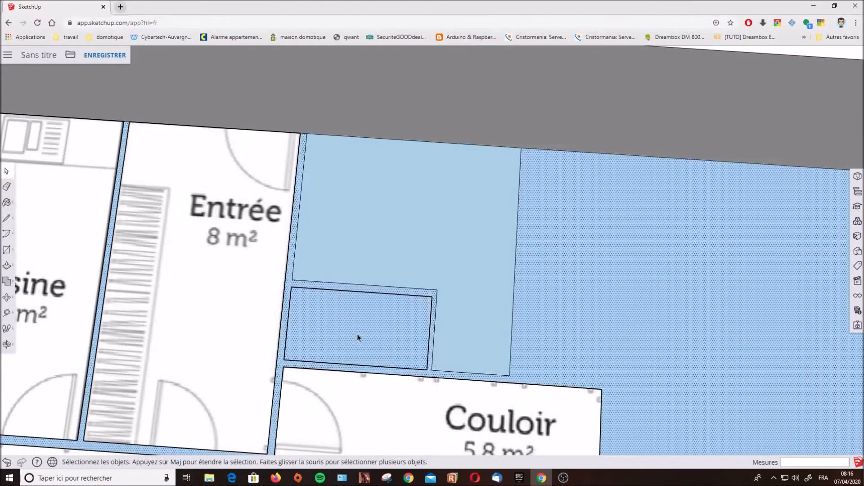
{"action": "key", "text": "Delete"}
{"action": "left_click", "coordinate": [426, 248]}
{"action": "key", "text": "Delete"}
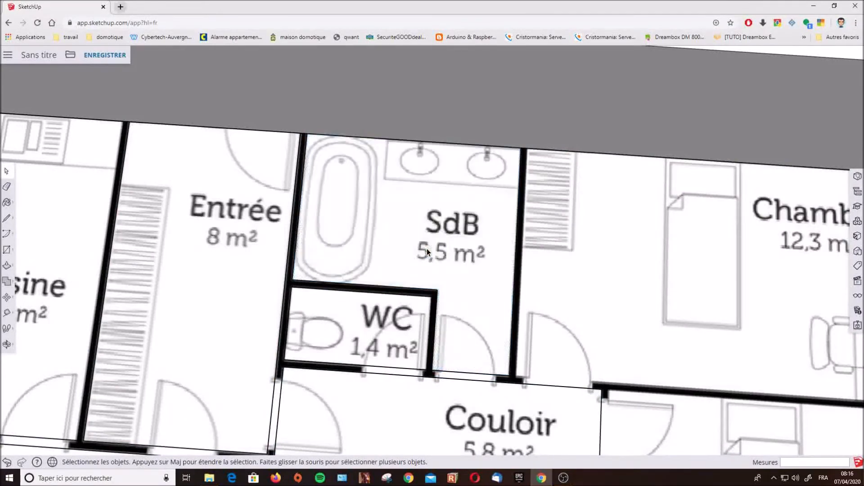
- Trace the 12,3 m² Chambre outline down the SdB partition and along the lower partition to the exterior wall
{"action": "left_click", "coordinate": [7, 221]}
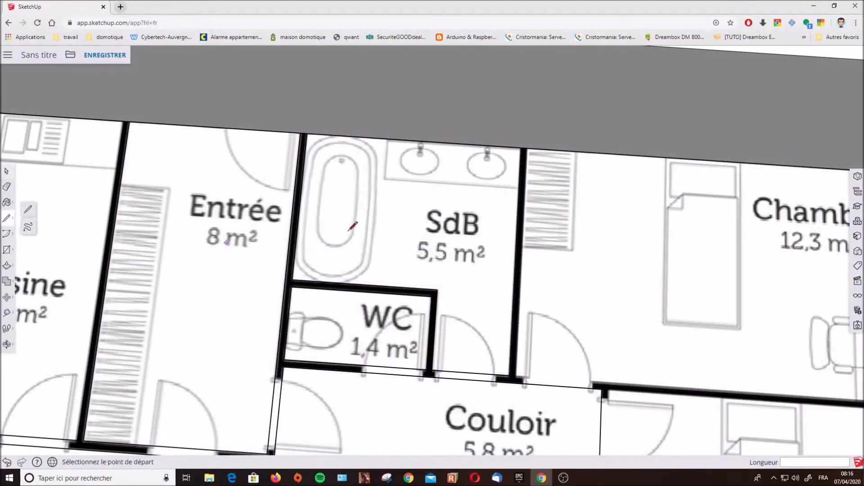
{"action": "scroll", "coordinate": [526, 147], "scroll_direction": "up", "scroll_amount": 5}
{"action": "left_click", "coordinate": [522, 149]}
{"action": "scroll", "coordinate": [514, 288], "scroll_direction": "down", "scroll_amount": 6}
{"action": "scroll", "coordinate": [515, 363], "scroll_direction": "up", "scroll_amount": 5}
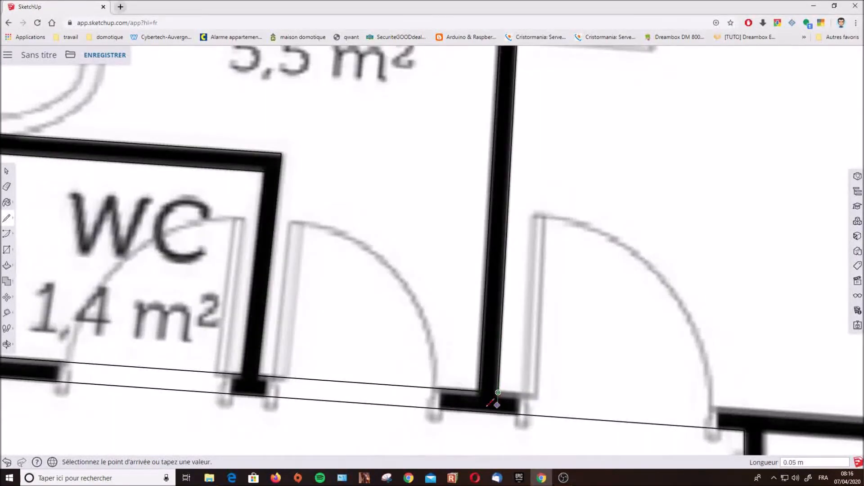
{"action": "scroll", "coordinate": [498, 403], "scroll_direction": "down", "scroll_amount": 6}
{"action": "scroll", "coordinate": [554, 346], "scroll_direction": "up", "scroll_amount": 4}
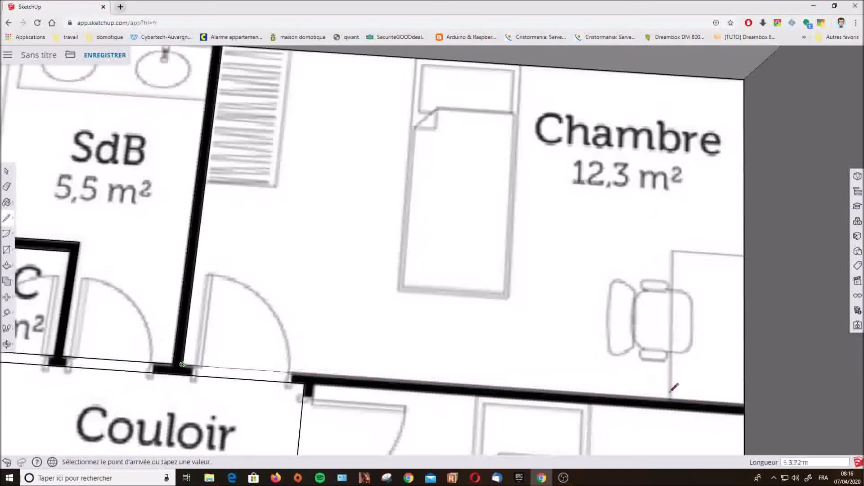
{"action": "left_click", "coordinate": [745, 402]}
{"action": "scroll", "coordinate": [600, 288], "scroll_direction": "down", "scroll_amount": 3}
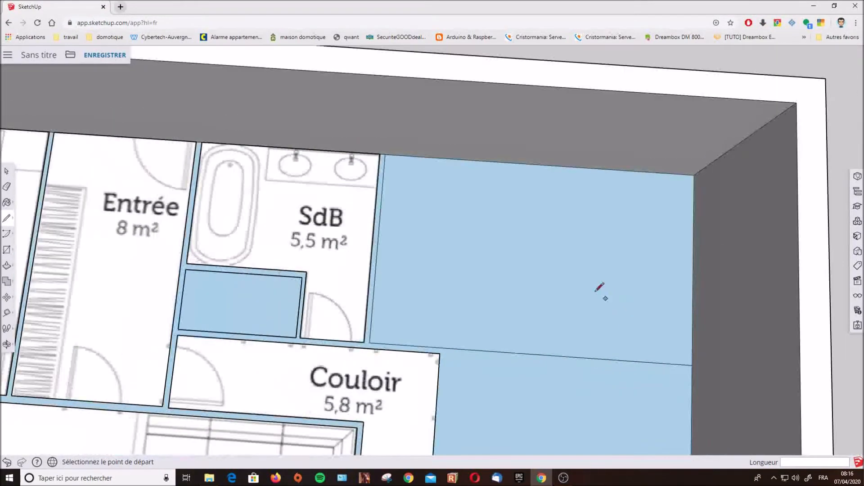
- Delete the floor faces covering the WC, the partitions and the 12,3 m² Chambre
{"action": "left_click", "coordinate": [6, 171]}
{"action": "left_click", "coordinate": [230, 311]}
{"action": "key", "text": "Delete"}
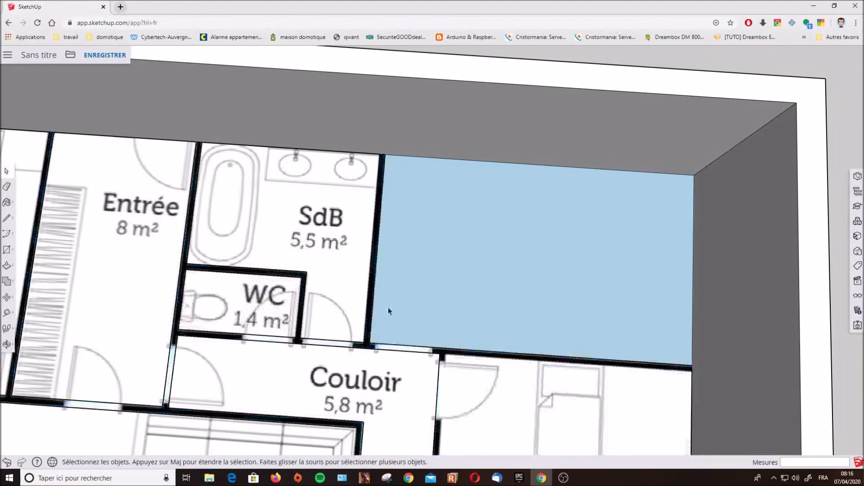
{"action": "left_click", "coordinate": [469, 298]}
{"action": "key", "text": "Delete"}
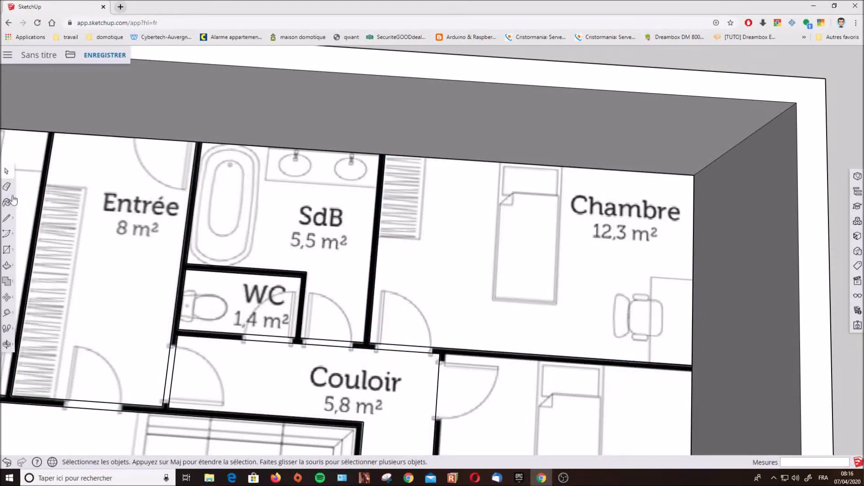
- Draw the 13,7 m² Chambre side of the partition between the two bedrooms, from the exterior wall to the Couloir partition
{"action": "left_click", "coordinate": [6, 218]}
{"action": "scroll", "coordinate": [702, 375], "scroll_direction": "up", "scroll_amount": 3}
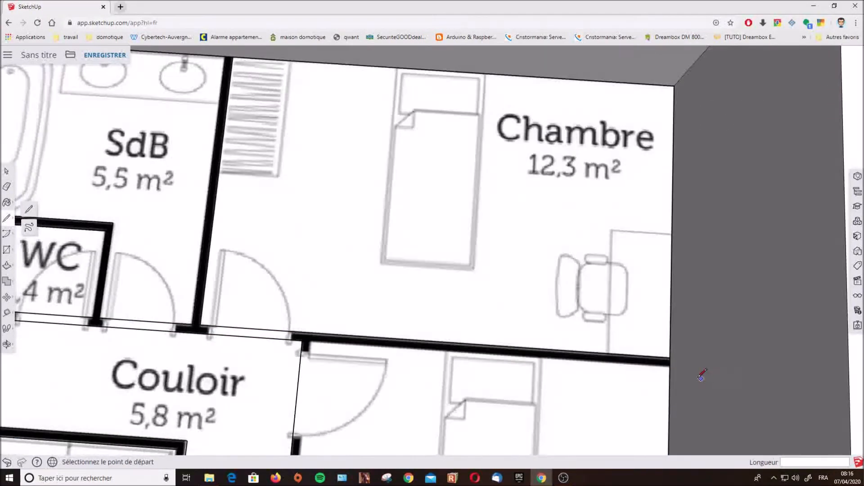
{"action": "scroll", "coordinate": [694, 370], "scroll_direction": "up", "scroll_amount": 2}
{"action": "left_click", "coordinate": [660, 363]}
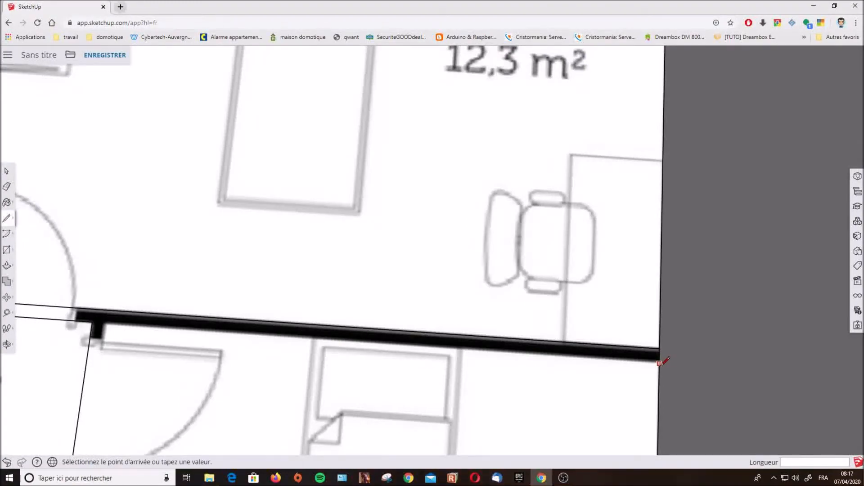
{"action": "scroll", "coordinate": [660, 363], "scroll_direction": "down", "scroll_amount": 4}
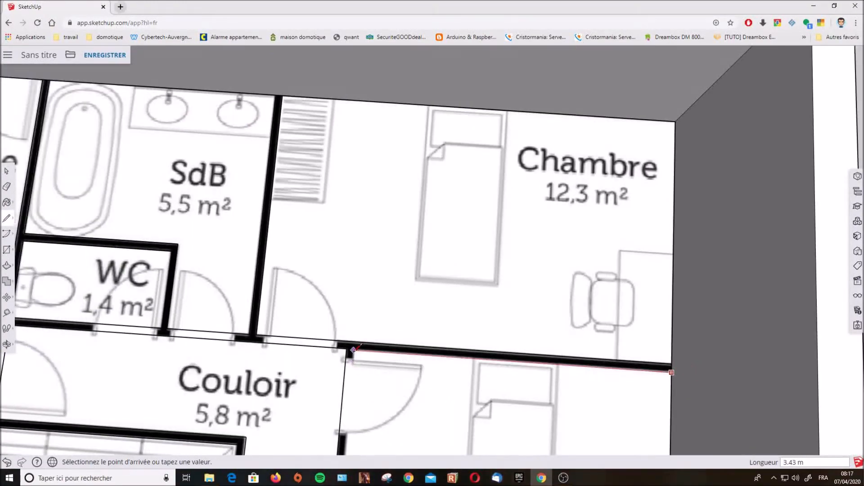
{"action": "left_click", "coordinate": [353, 357]}
- Close the 13,7 m² Chambre outline down the Couloir partition and about 3.43 m along the Dressing-side partition to the exterior wall
{"action": "scroll", "coordinate": [411, 332], "scroll_direction": "down", "scroll_amount": 5}
{"action": "scroll", "coordinate": [452, 419], "scroll_direction": "up", "scroll_amount": 5}
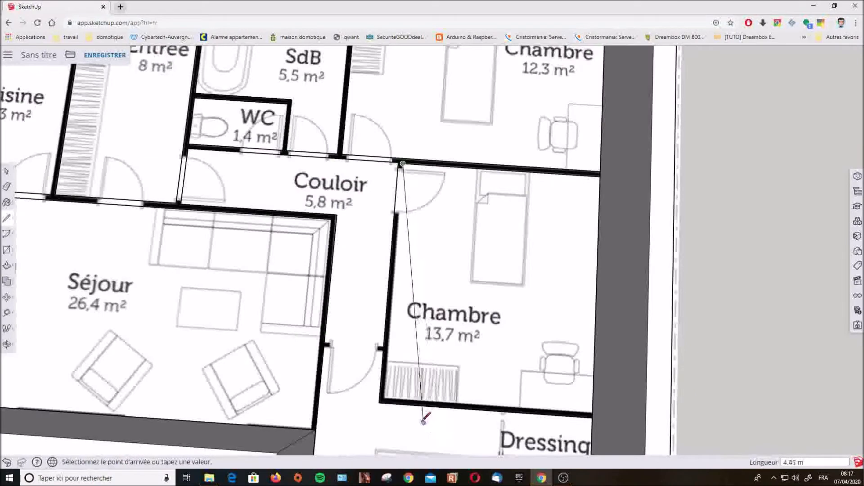
{"action": "left_click", "coordinate": [352, 380]}
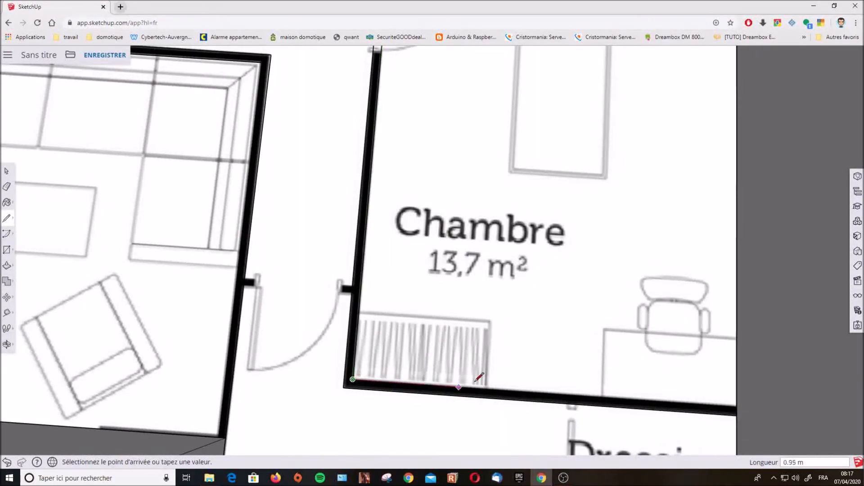
{"action": "left_click", "coordinate": [737, 407]}
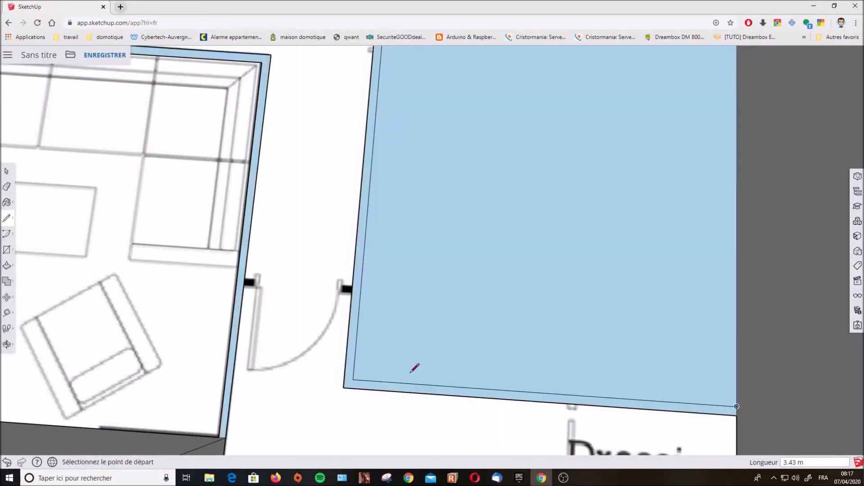
- Delete the floor face inside the 13,7 m² Chambre outline
{"action": "left_click", "coordinate": [6, 173]}
{"action": "left_click", "coordinate": [454, 282]}
{"action": "key", "text": "Delete"}
- Draw the Chambre-side edge of the Dressing partition, about 3.01 m long, from the upper partition to the exterior wall
{"action": "scroll", "coordinate": [455, 284], "scroll_direction": "down", "scroll_amount": 5}
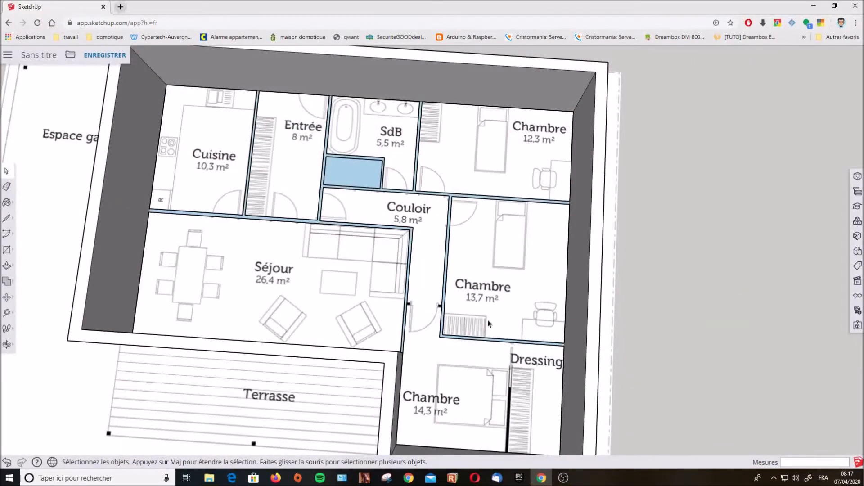
{"action": "scroll", "coordinate": [491, 334], "scroll_direction": "down", "scroll_amount": 2}
{"action": "scroll", "coordinate": [431, 338], "scroll_direction": "up", "scroll_amount": 8}
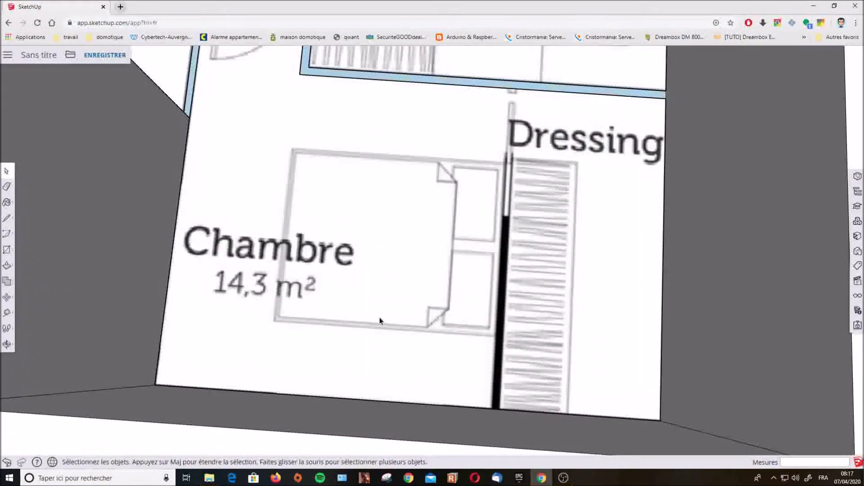
{"action": "left_click", "coordinate": [7, 220]}
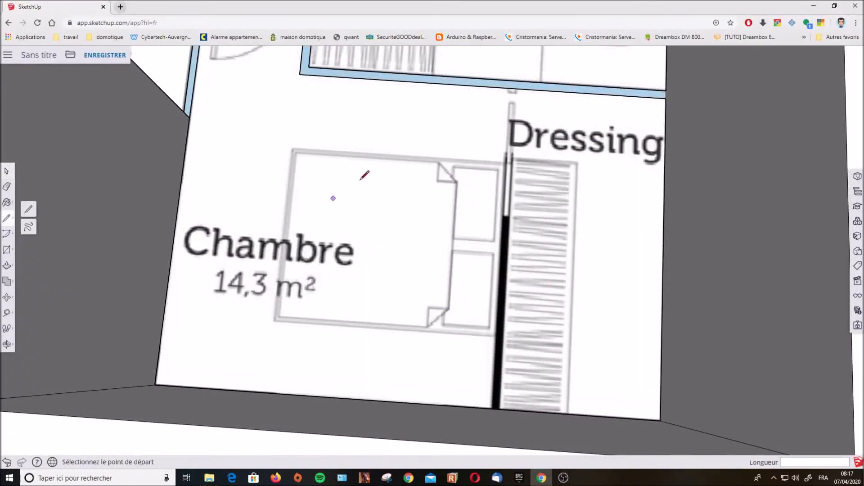
{"action": "left_click", "coordinate": [509, 88]}
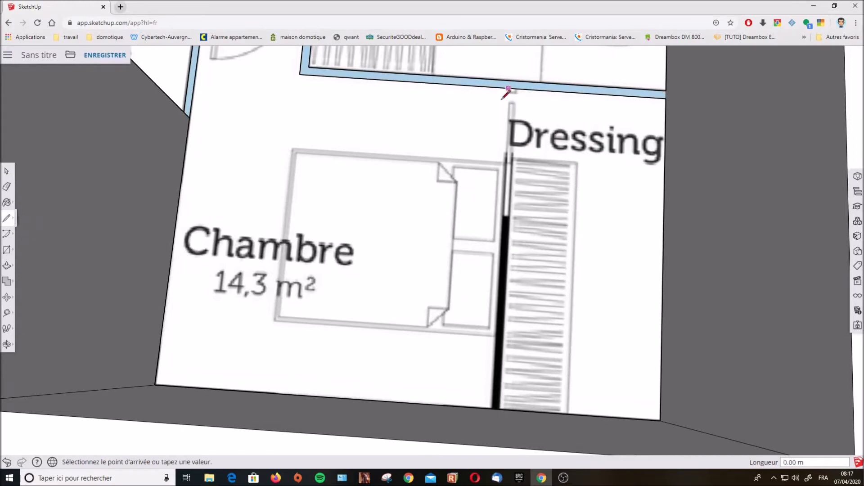
{"action": "left_click", "coordinate": [491, 408]}
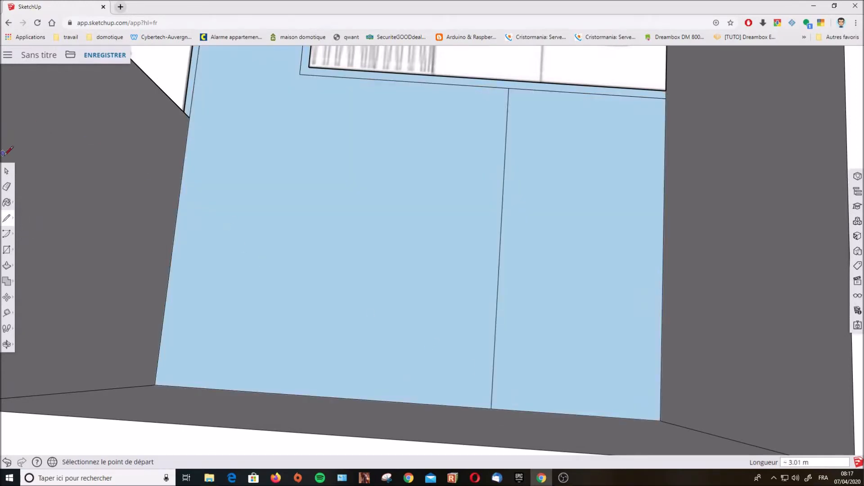
- Delete the floor faces covering the 14,3 m² Chambre and the Dressing
{"action": "left_click", "coordinate": [8, 173]}
{"action": "left_click", "coordinate": [317, 247]}
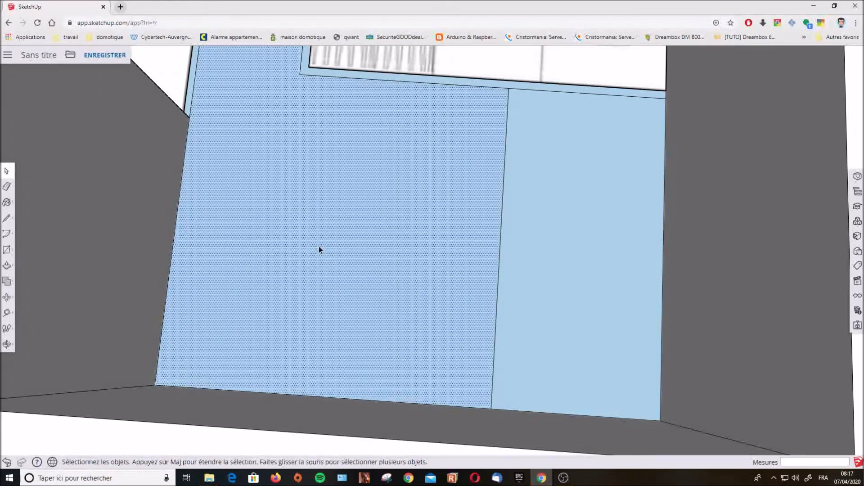
{"action": "key", "text": "Delete"}
{"action": "left_click", "coordinate": [588, 268]}
{"action": "key", "text": "Delete"}
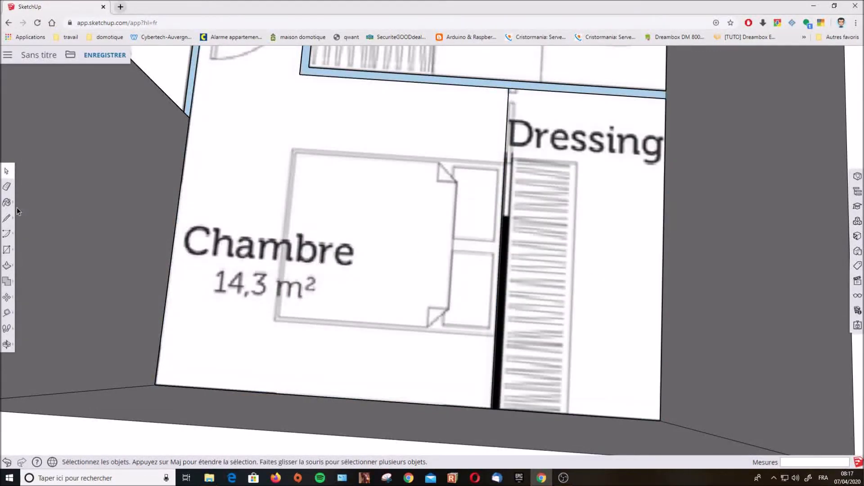
- Draw the Dressing-side edge of its partition, about 3.01 m long, and delete the floor face covering the Dressing
{"action": "left_click", "coordinate": [7, 220]}
{"action": "left_click", "coordinate": [499, 409]}
{"action": "scroll", "coordinate": [522, 315], "scroll_direction": "down", "scroll_amount": 3}
{"action": "scroll", "coordinate": [519, 207], "scroll_direction": "up", "scroll_amount": 5}
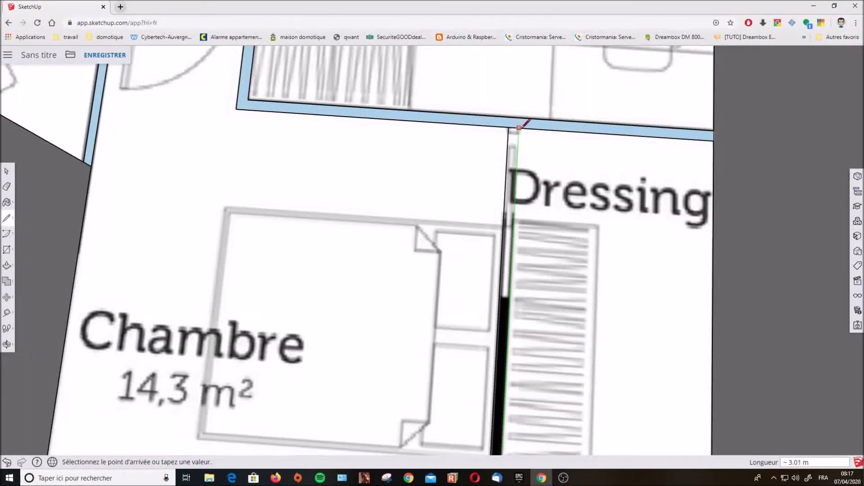
{"action": "left_click", "coordinate": [520, 127]}
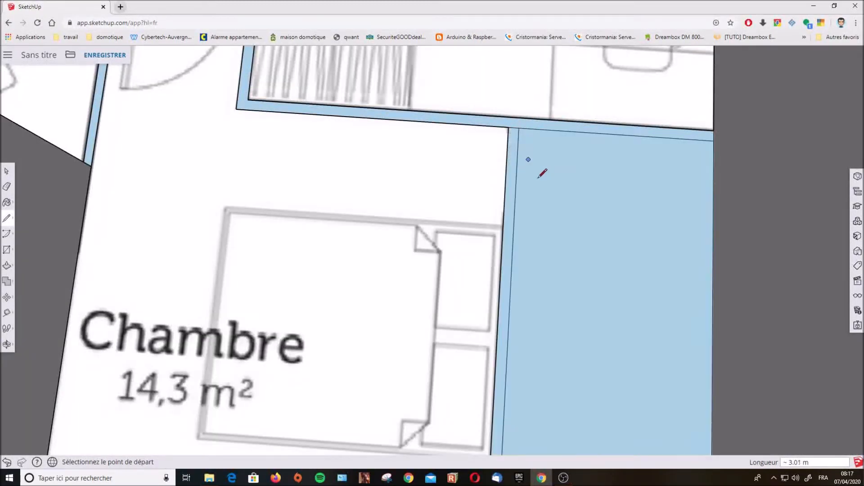
{"action": "left_click", "coordinate": [11, 172]}
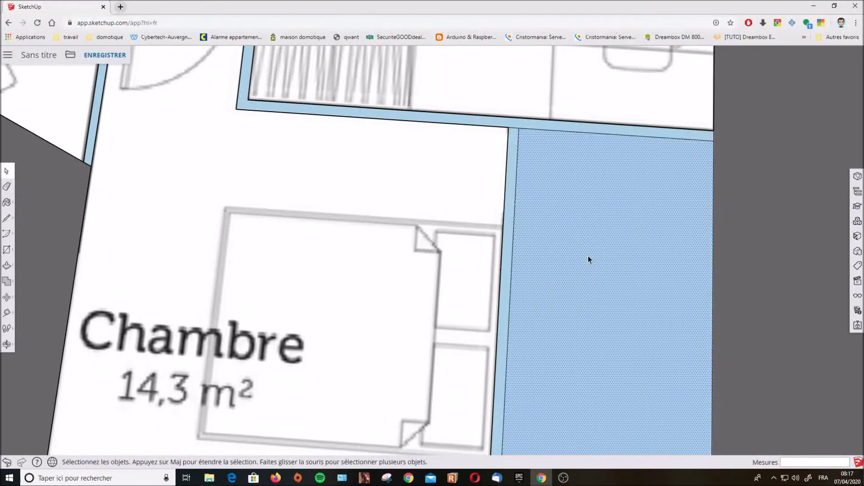
{"action": "key", "text": "Delete"}
- Draw the corridor-side edge of the partition at the 14,3 m² Chambre door, about 0.99 m long, between the two corridor walls
{"action": "scroll", "coordinate": [450, 311], "scroll_direction": "down", "scroll_amount": 3}
{"action": "middle_click_drag", "start_coordinate": [464, 313], "coordinate": [550, 317]}
{"action": "scroll", "coordinate": [210, 158], "scroll_direction": "up", "scroll_amount": 5}
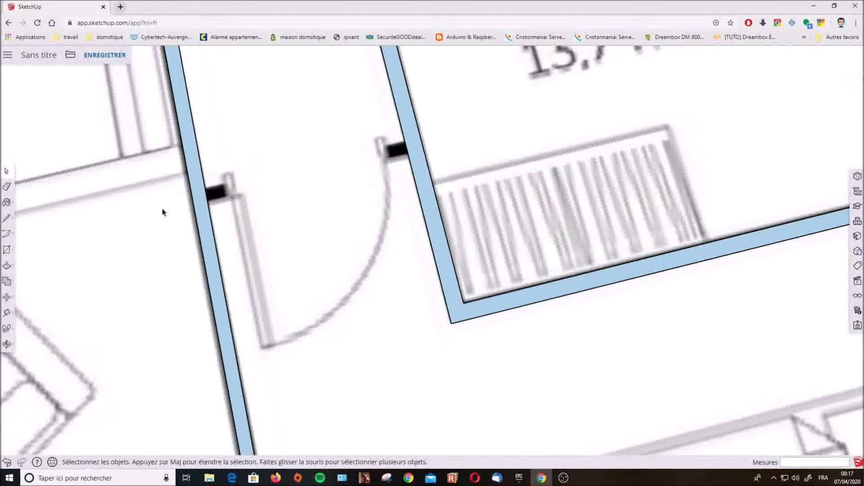
{"action": "left_click", "coordinate": [8, 220]}
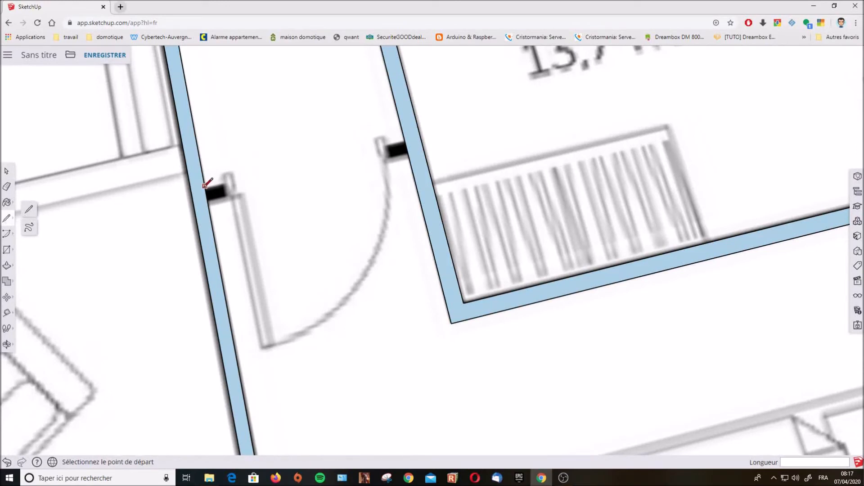
{"action": "left_click", "coordinate": [206, 188]}
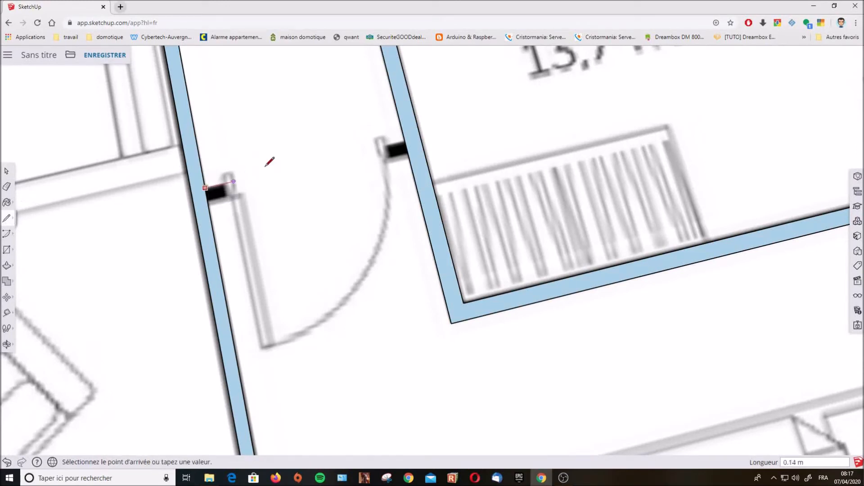
{"action": "left_click", "coordinate": [405, 143]}
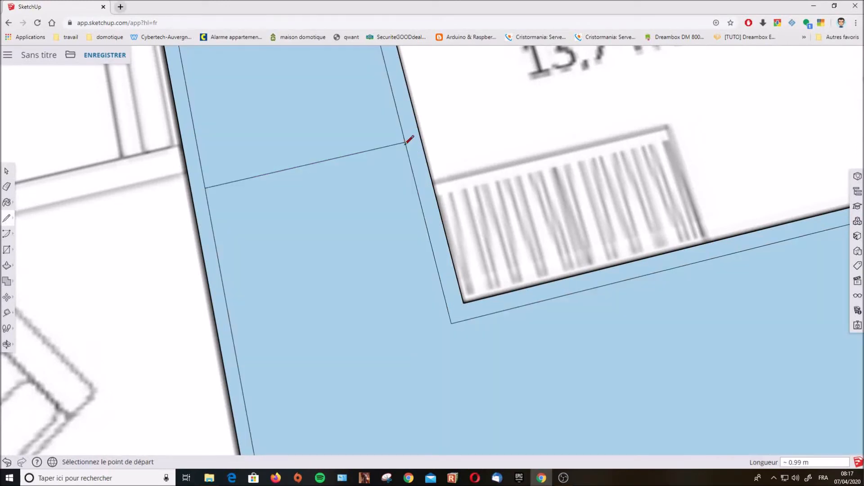
- Delete the floor faces on both sides of the new edge, covering the Couloir and the 14,3 m² Chambre
{"action": "left_click", "coordinate": [6, 171]}
{"action": "left_click", "coordinate": [295, 126]}
{"action": "key", "text": "Delete"}
{"action": "left_click", "coordinate": [309, 231]}
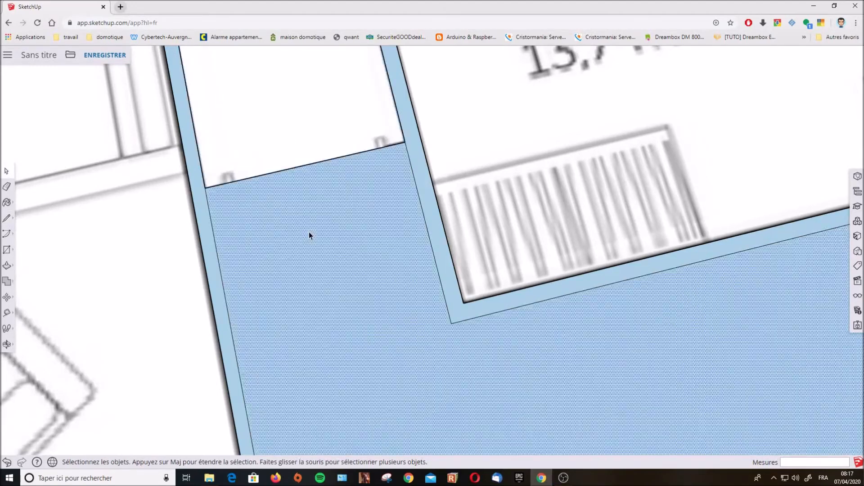
{"action": "key", "text": "Delete"}
- Draw the Chambre-side edge of the door partition, about 0.99 m long, and delete the floor face covering the 14,3 m² Chambre
{"action": "left_click", "coordinate": [7, 220]}
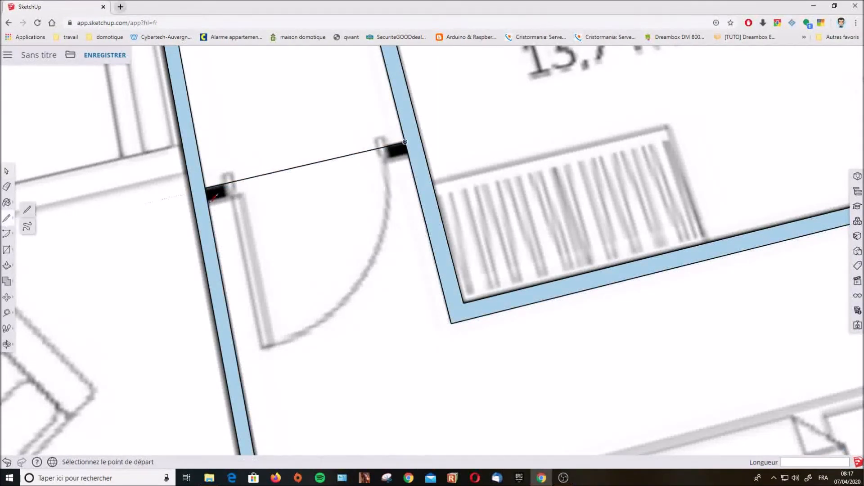
{"action": "left_click", "coordinate": [207, 201]}
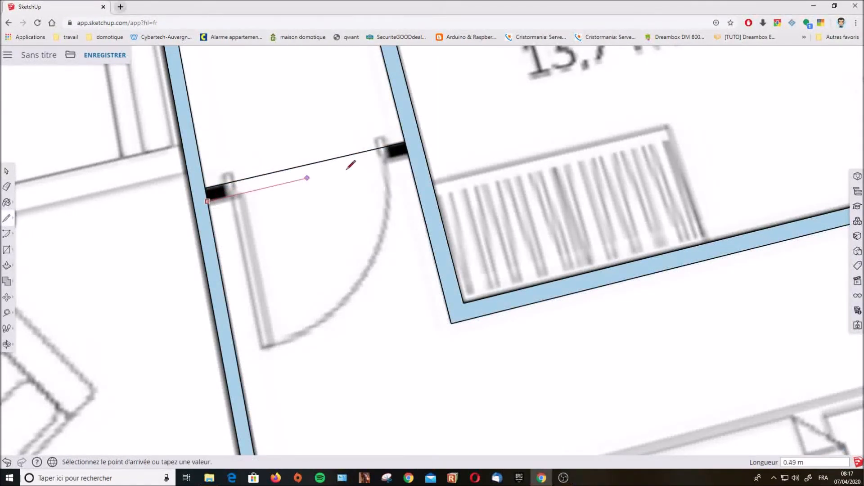
{"action": "left_click", "coordinate": [408, 153]}
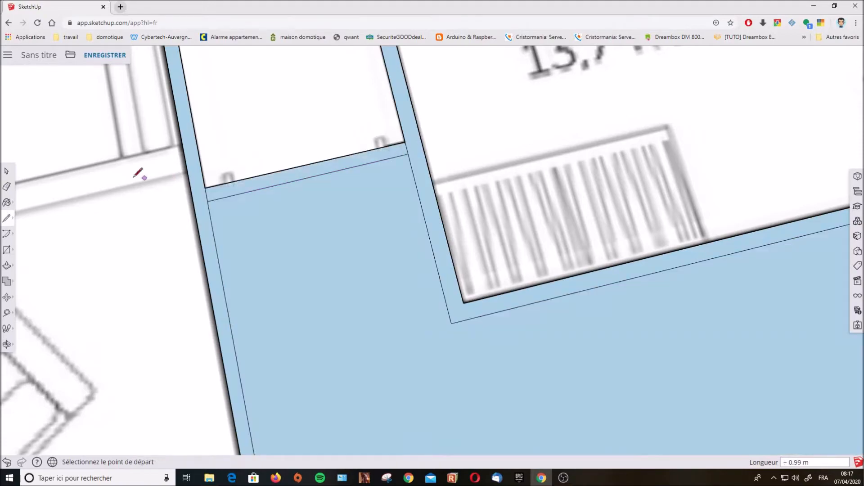
{"action": "left_click", "coordinate": [7, 172]}
{"action": "left_click", "coordinate": [295, 258]}
{"action": "key", "text": "Delete"}
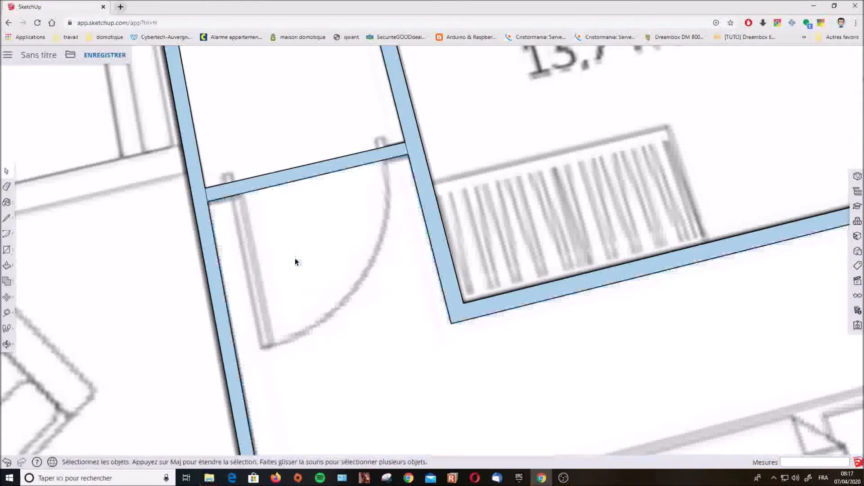
- Try to delete the face covering the WC, and undo the deletion
{"action": "scroll", "coordinate": [295, 262], "scroll_direction": "down", "scroll_amount": 10}
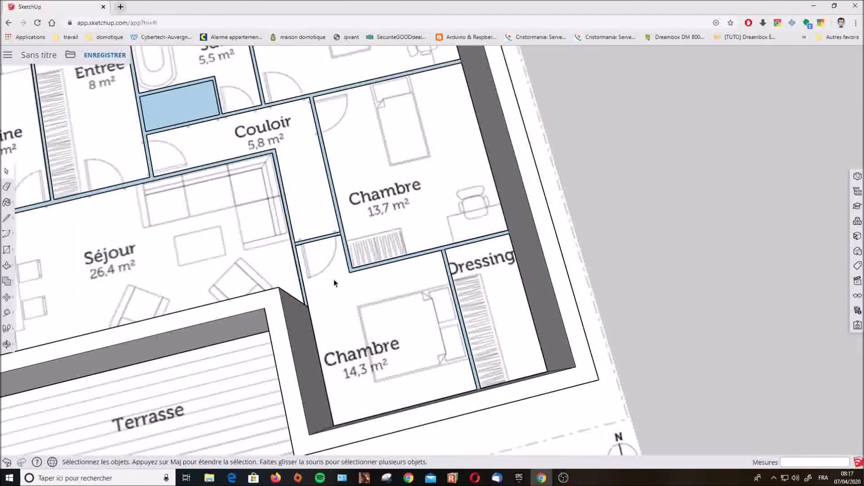
{"action": "middle_click_drag", "start_coordinate": [334, 280], "coordinate": [366, 250]}
{"action": "left_click", "coordinate": [177, 145]}
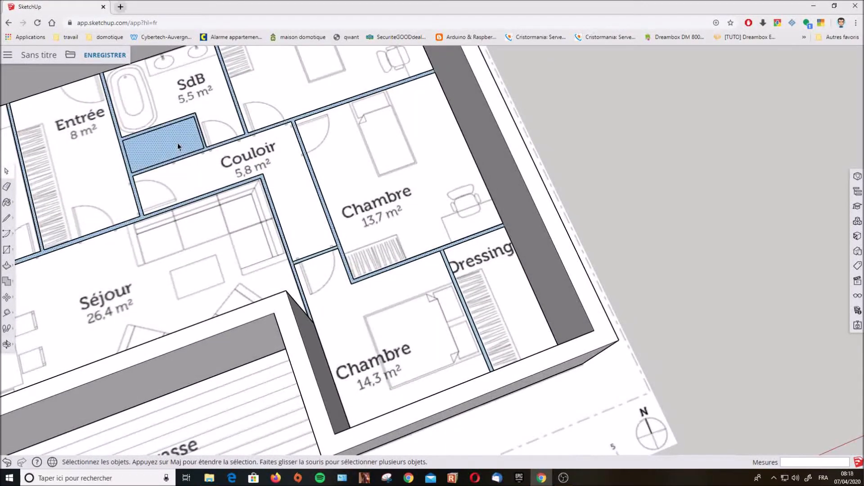
{"action": "key", "text": "Delete"}
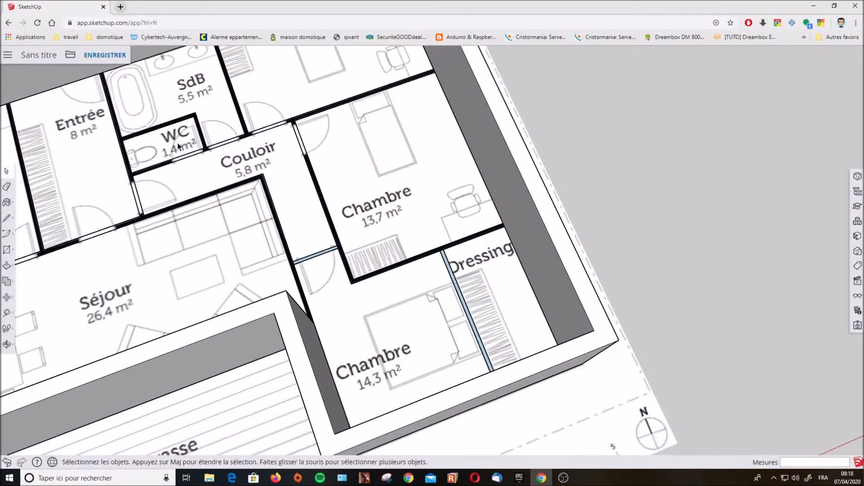
{"action": "key", "text": "ctrl+z"}
{"action": "scroll", "coordinate": [153, 136], "scroll_direction": "up", "scroll_amount": 5}
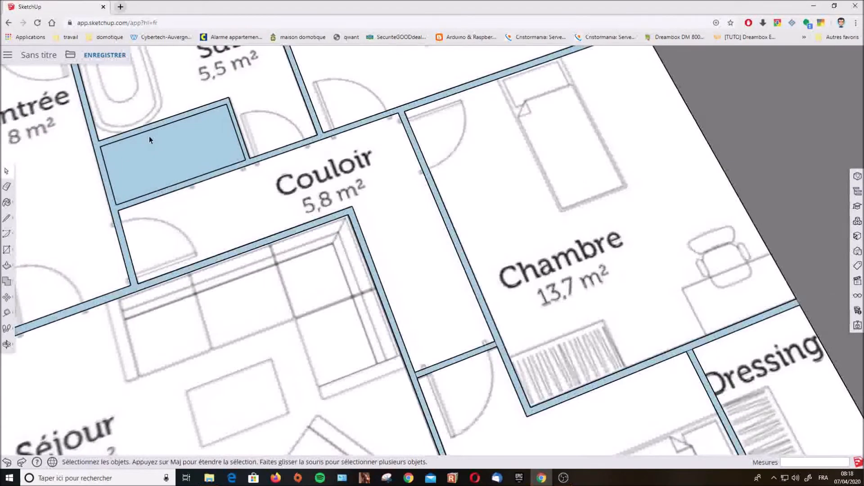
- Push/Pull the connected interior partition face up 2.77 m, level with the top edge of the exterior walls
{"action": "left_click", "coordinate": [170, 158]}
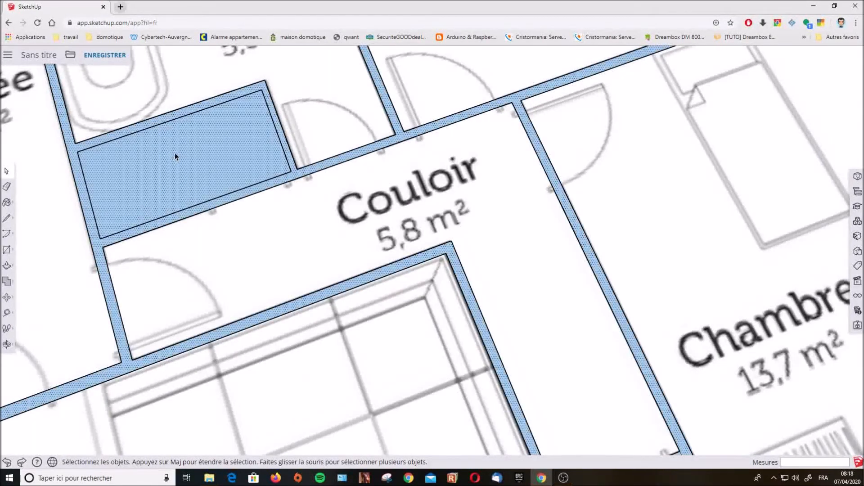
{"action": "scroll", "coordinate": [176, 154], "scroll_direction": "down", "scroll_amount": 5}
{"action": "middle_click_drag", "start_coordinate": [192, 165], "coordinate": [324, 181]}
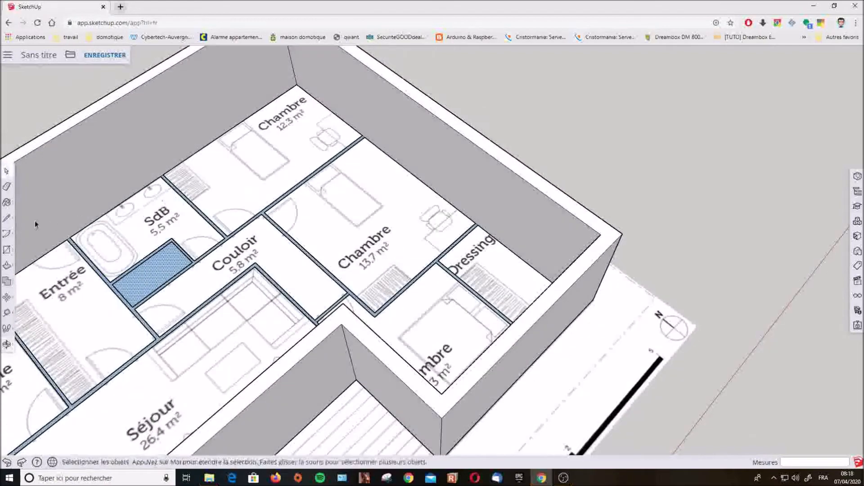
{"action": "left_click", "coordinate": [6, 280]}
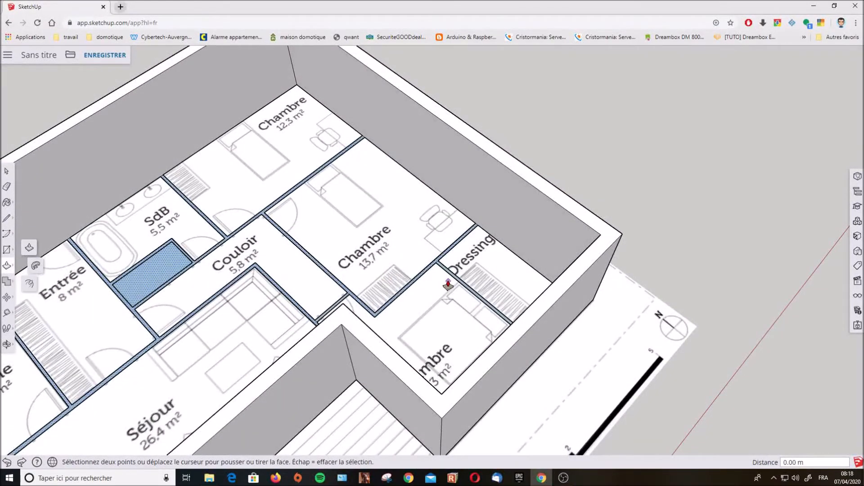
{"action": "scroll", "coordinate": [437, 261], "scroll_direction": "up", "scroll_amount": 5}
{"action": "left_click", "coordinate": [448, 254]}
{"action": "scroll", "coordinate": [518, 223], "scroll_direction": "down", "scroll_amount": 3}
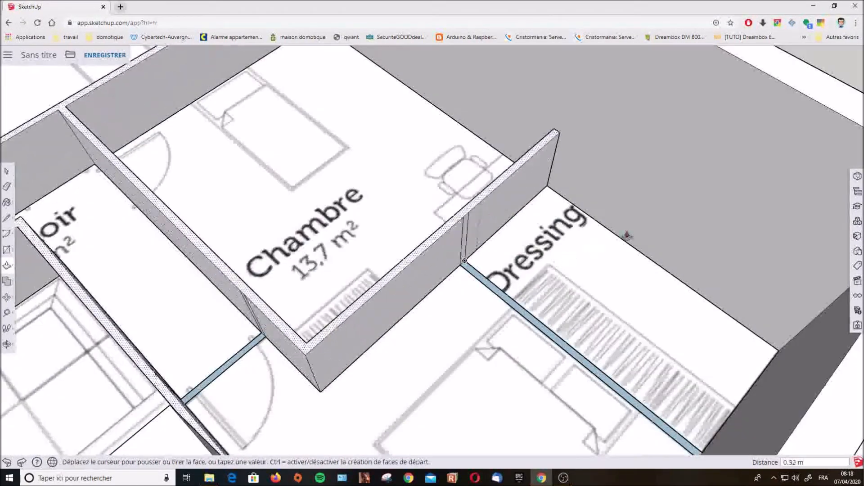
{"action": "left_click", "coordinate": [809, 98]}
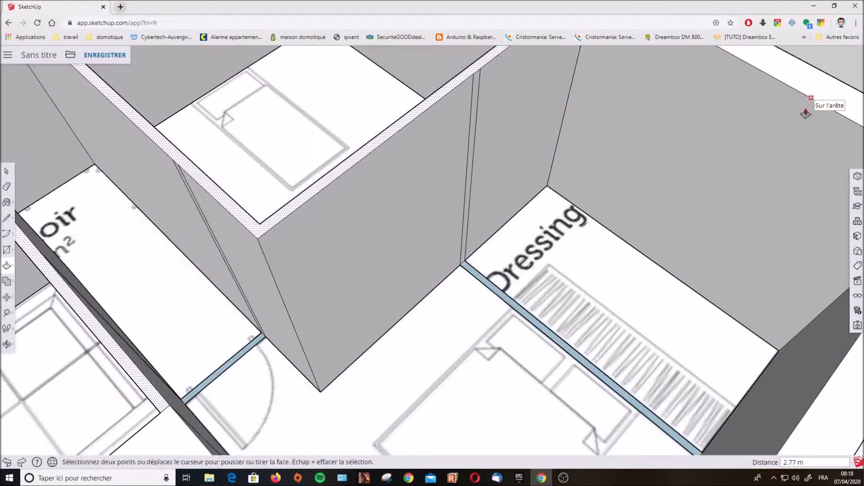
- Push/Pull the partition between the 14,3 m² Chambre and the Dressing up 2.77 m to the exterior wall height
{"action": "scroll", "coordinate": [464, 337], "scroll_direction": "down", "scroll_amount": 3}
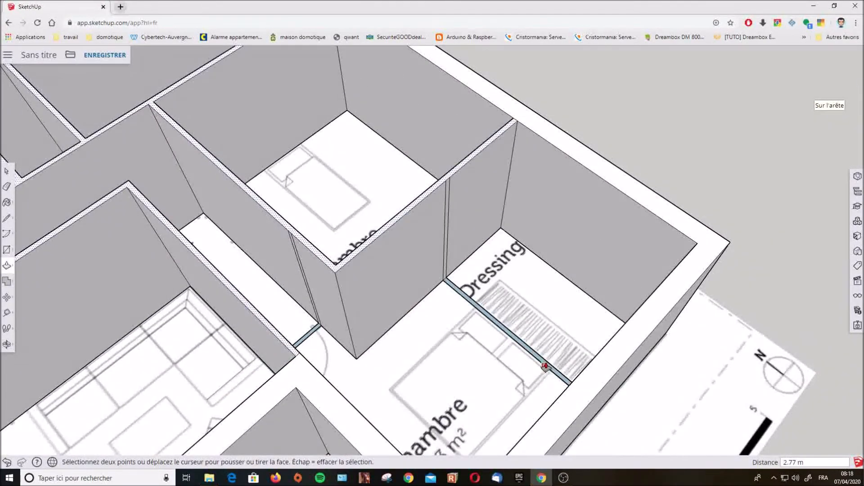
{"action": "scroll", "coordinate": [551, 380], "scroll_direction": "up", "scroll_amount": 3}
{"action": "scroll", "coordinate": [552, 380], "scroll_direction": "up", "scroll_amount": 3}
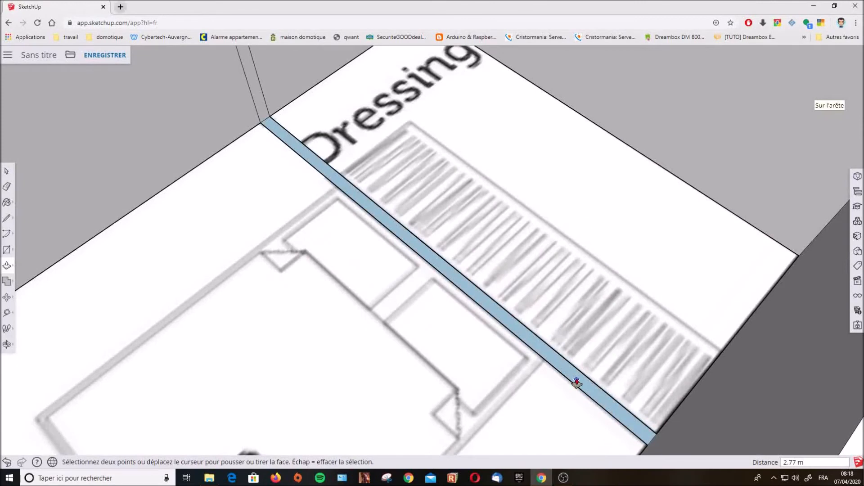
{"action": "left_click", "coordinate": [7, 173]}
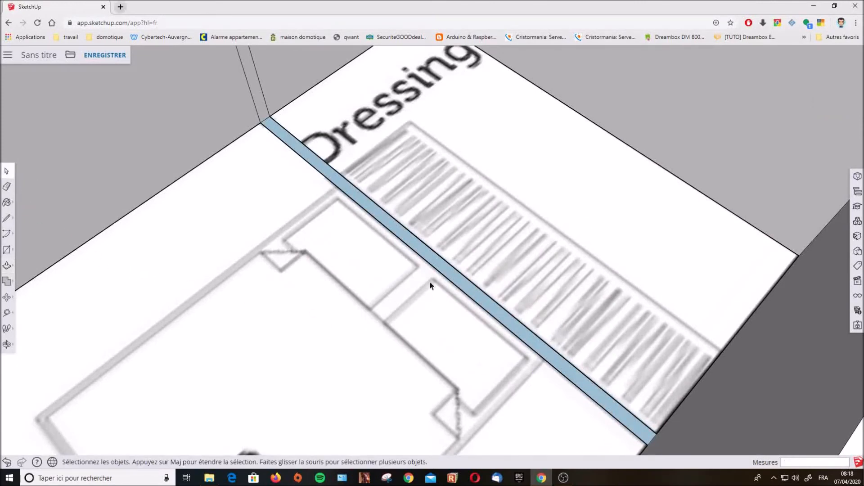
{"action": "left_click", "coordinate": [464, 287]}
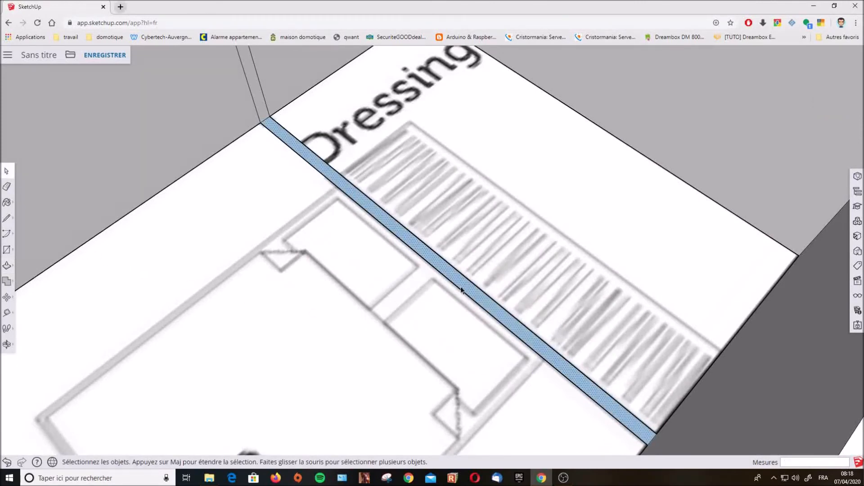
{"action": "left_click", "coordinate": [7, 265]}
{"action": "scroll", "coordinate": [110, 256], "scroll_direction": "down", "scroll_amount": 3}
{"action": "scroll", "coordinate": [260, 245], "scroll_direction": "up", "scroll_amount": 3}
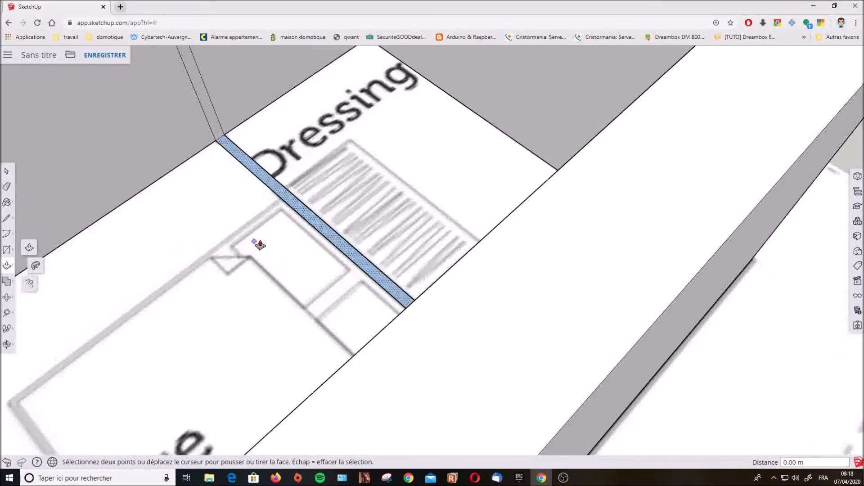
{"action": "left_click", "coordinate": [349, 254]}
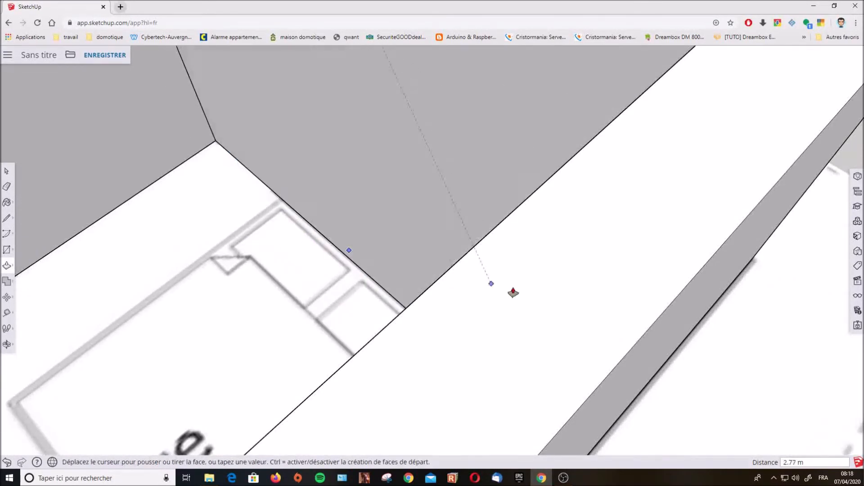
{"action": "left_click", "coordinate": [471, 250]}
{"action": "scroll", "coordinate": [534, 276], "scroll_direction": "down", "scroll_amount": 5}
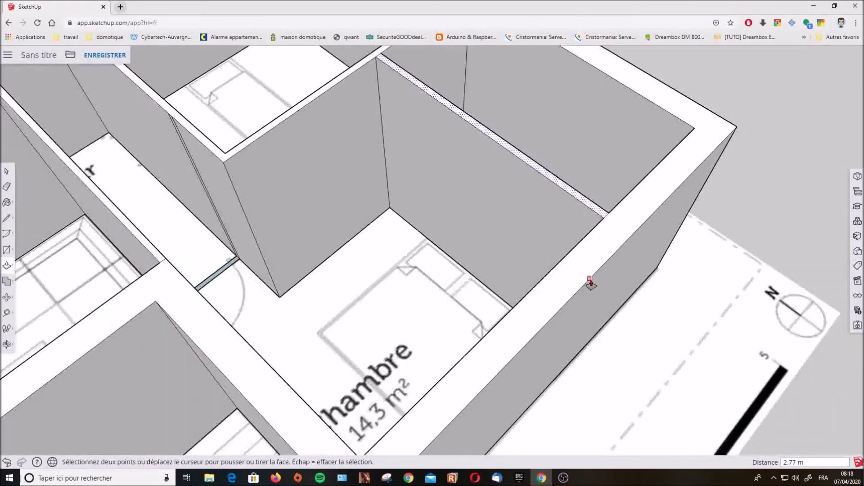
- Draw a closed four-sided outline for the WC interior on top of the raised block, leaving a partition-thick border around it
{"action": "scroll", "coordinate": [590, 279], "scroll_direction": "down", "scroll_amount": 5}
{"action": "middle_click_drag", "start_coordinate": [504, 240], "coordinate": [386, 247]}
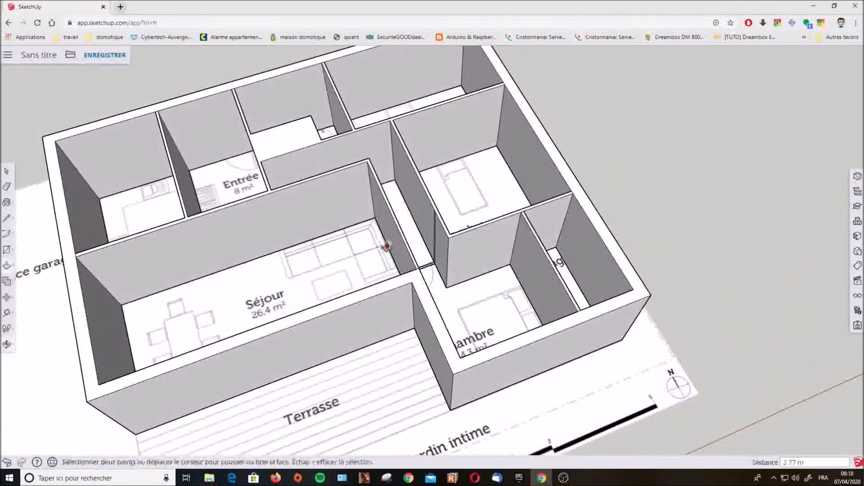
{"action": "scroll", "coordinate": [385, 247], "scroll_direction": "down", "scroll_amount": 3}
{"action": "scroll", "coordinate": [331, 184], "scroll_direction": "up", "scroll_amount": 5}
{"action": "scroll", "coordinate": [336, 200], "scroll_direction": "up", "scroll_amount": 4}
{"action": "middle_click_drag", "start_coordinate": [349, 207], "coordinate": [310, 252]}
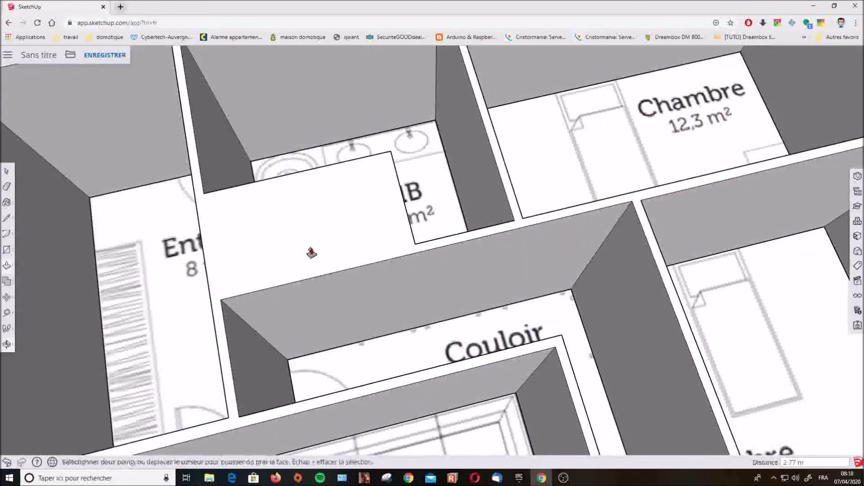
{"action": "left_click", "coordinate": [7, 219]}
{"action": "middle_click_drag", "start_coordinate": [313, 214], "coordinate": [270, 247]}
{"action": "scroll", "coordinate": [212, 192], "scroll_direction": "up", "scroll_amount": 2}
{"action": "middle_click_drag", "start_coordinate": [286, 188], "coordinate": [304, 206]}
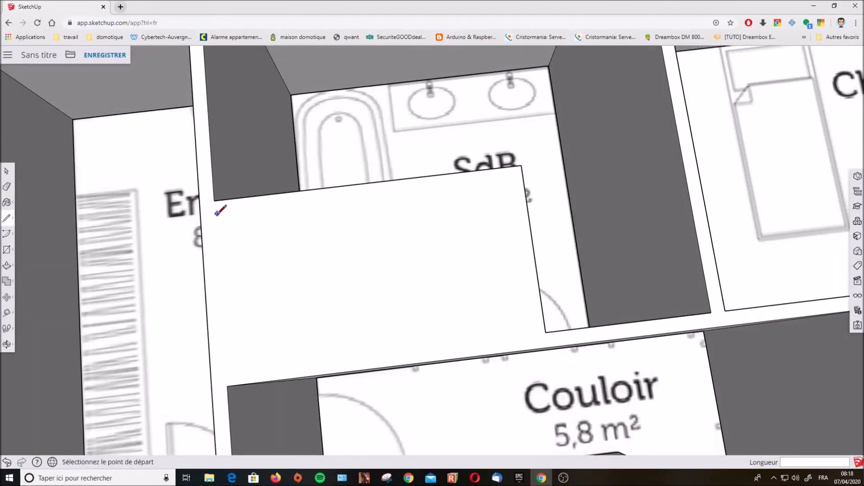
{"action": "left_click", "coordinate": [217, 214]}
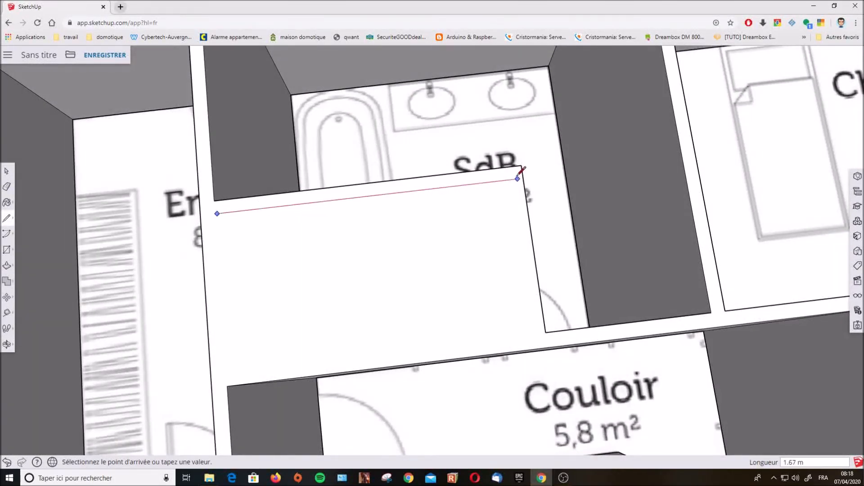
{"action": "left_click", "coordinate": [511, 179]}
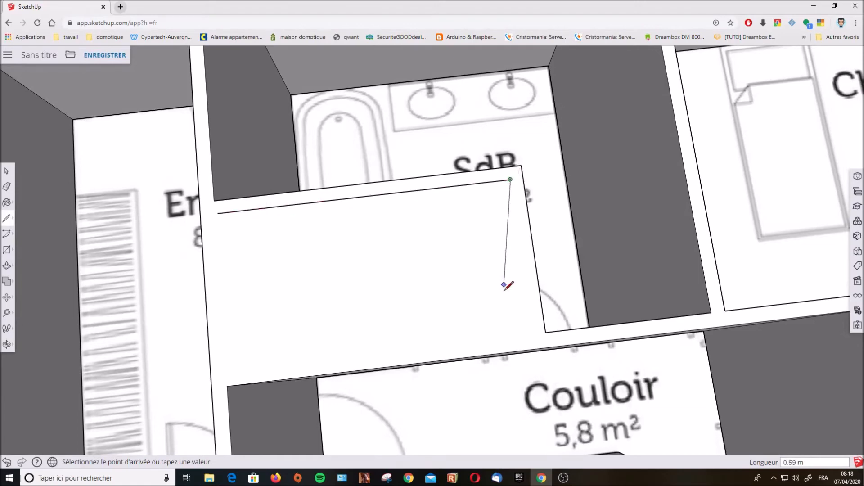
{"action": "left_click", "coordinate": [532, 334]}
{"action": "left_click", "coordinate": [229, 370]}
{"action": "left_click", "coordinate": [217, 213]}
{"action": "middle_click_drag", "start_coordinate": [347, 279], "coordinate": [428, 189]}
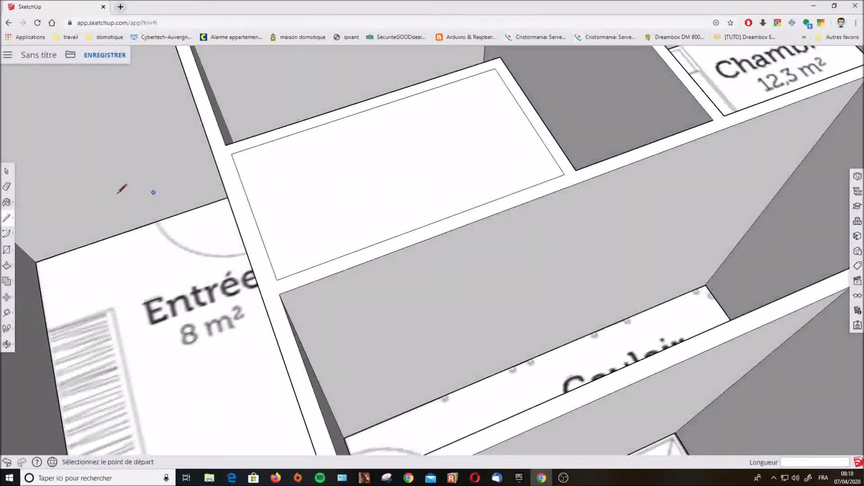
- Push/Pull the WC interior face down 2.77 m to the floor level of the Entrée
{"action": "left_click", "coordinate": [7, 266]}
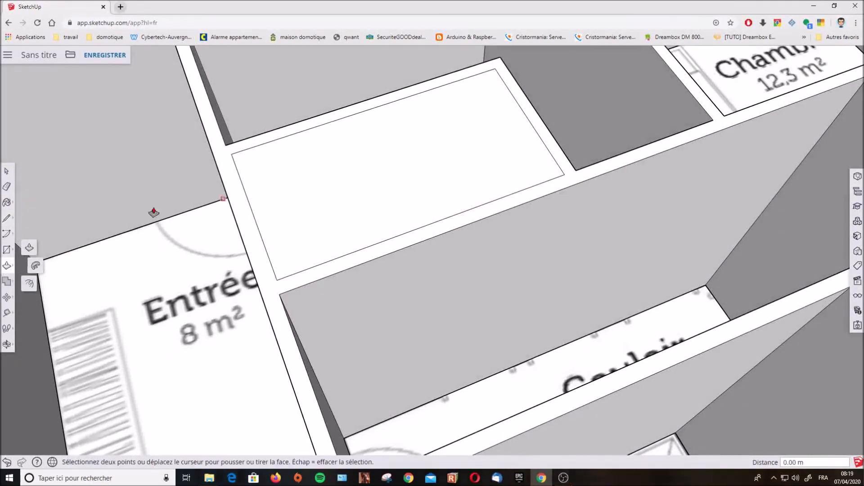
{"action": "left_click", "coordinate": [7, 171]}
{"action": "left_click", "coordinate": [302, 189]}
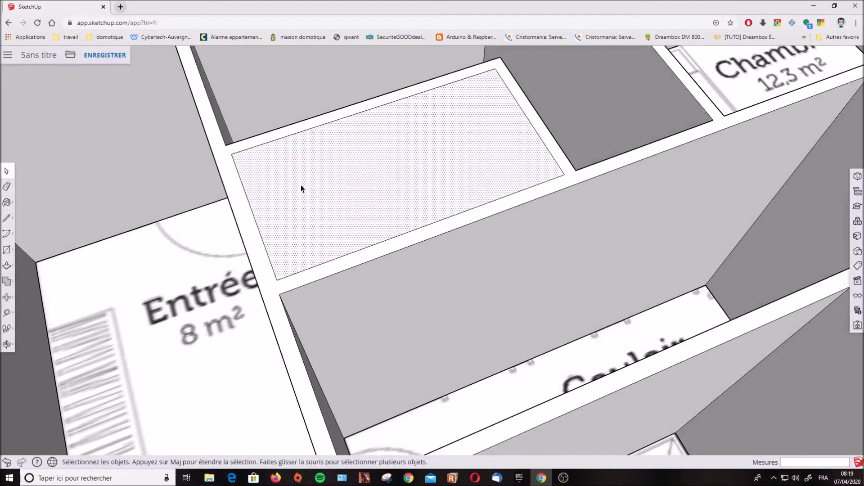
{"action": "left_click", "coordinate": [7, 266]}
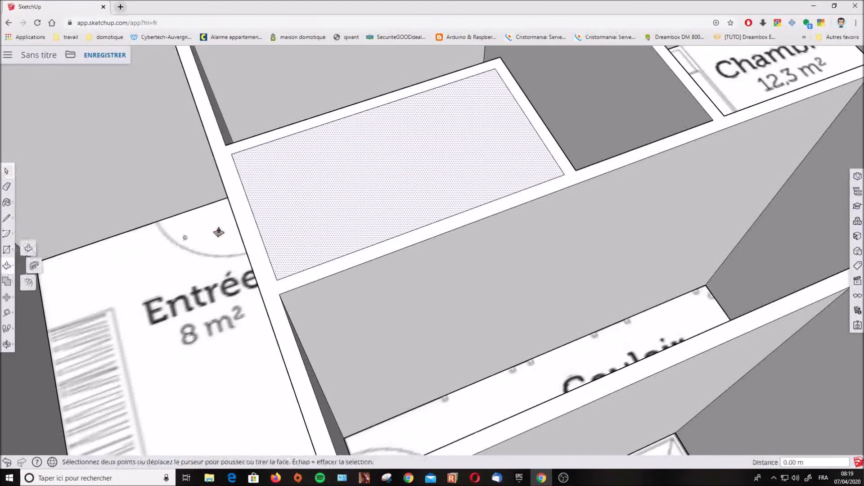
{"action": "left_click", "coordinate": [207, 274]}
{"action": "scroll", "coordinate": [271, 328], "scroll_direction": "down", "scroll_amount": 2}
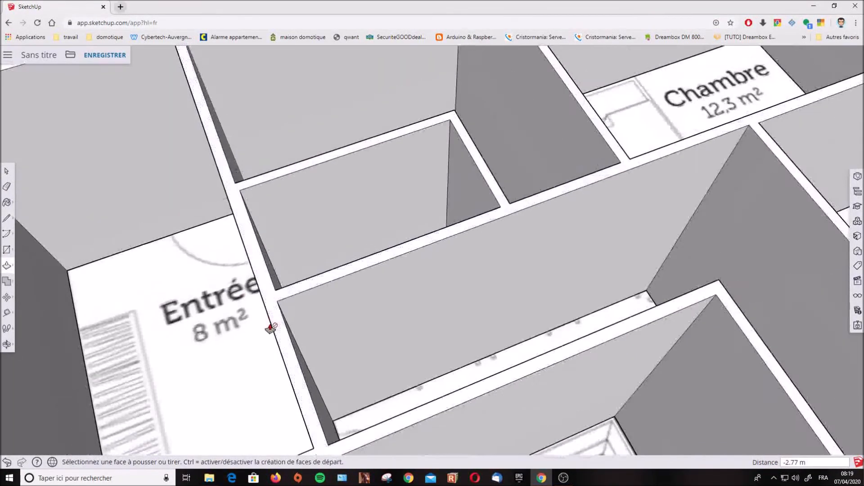
- Delete the floor face inside the hollowed-out WC so the floor plan underneath is uncovered
{"action": "middle_click_drag", "start_coordinate": [412, 257], "coordinate": [342, 344]}
{"action": "left_click", "coordinate": [7, 171]}
{"action": "left_click", "coordinate": [323, 308]}
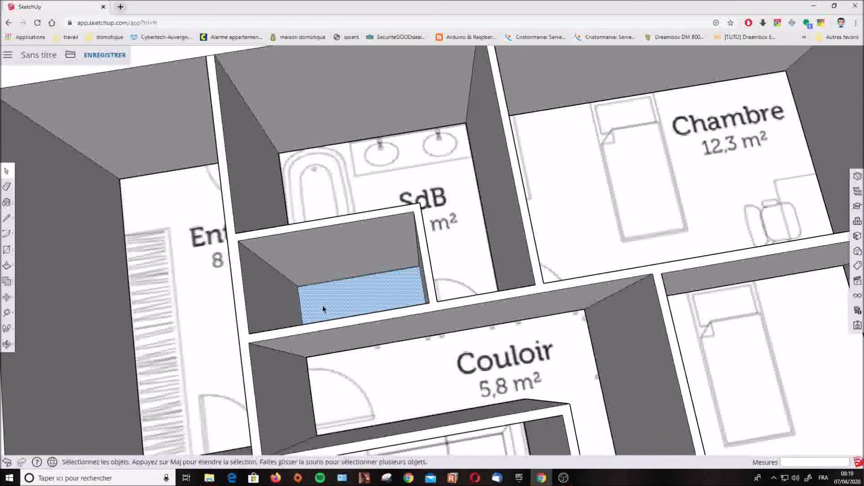
{"action": "key", "text": "Delete"}
- Push/Pull the thin partition strip across the doorway between the Couloir and the lower Chambre up 2.77 m, level with the neighbouring wall tops
{"action": "middle_click_drag", "start_coordinate": [425, 312], "coordinate": [471, 287]}
{"action": "scroll", "coordinate": [438, 167], "scroll_direction": "down", "scroll_amount": 3}
{"action": "scroll", "coordinate": [437, 167], "scroll_direction": "down", "scroll_amount": 3}
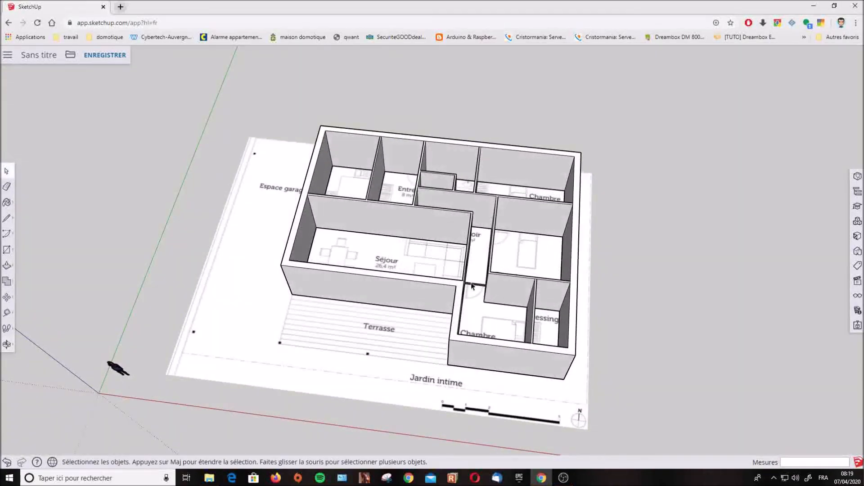
{"action": "scroll", "coordinate": [471, 286], "scroll_direction": "up", "scroll_amount": 10}
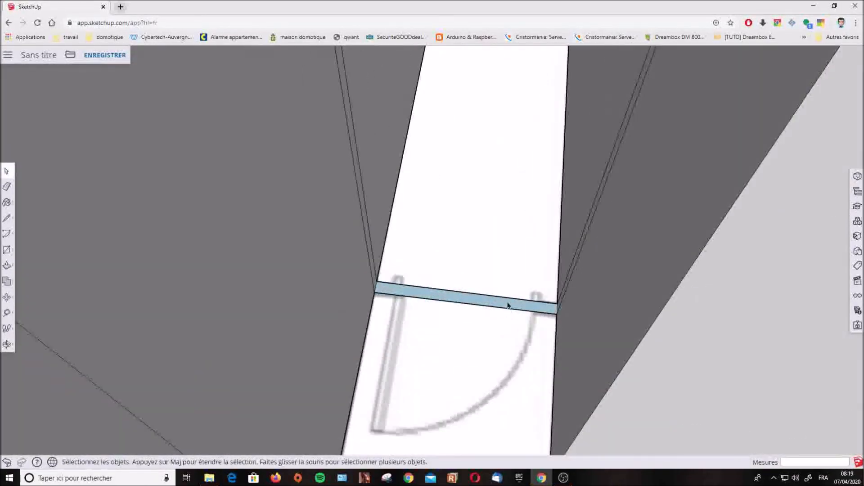
{"action": "left_click", "coordinate": [508, 305]}
{"action": "left_click", "coordinate": [7, 266]}
{"action": "scroll", "coordinate": [193, 370], "scroll_direction": "down", "scroll_amount": 3}
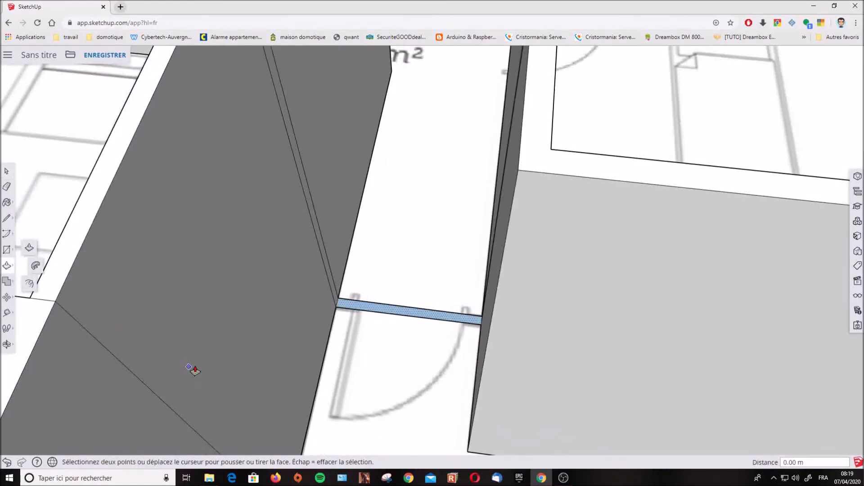
{"action": "left_click", "coordinate": [349, 308]}
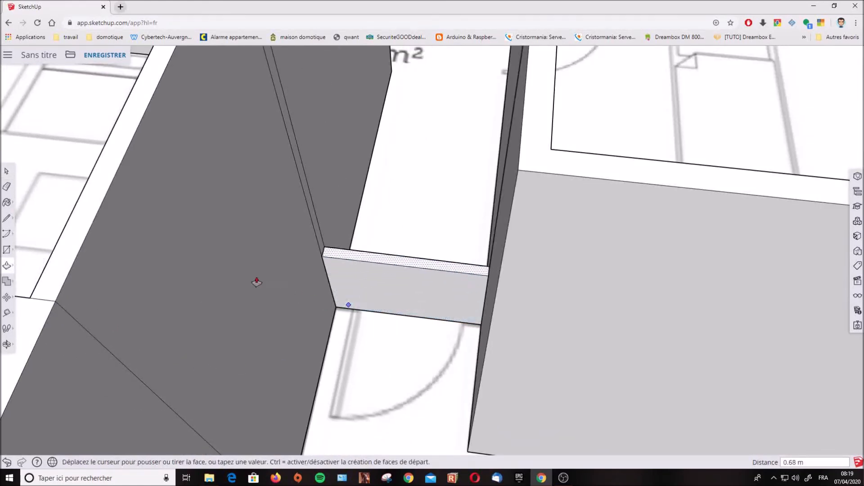
{"action": "left_click", "coordinate": [110, 189]}
{"action": "scroll", "coordinate": [303, 357], "scroll_direction": "down", "scroll_amount": 3}
{"action": "scroll", "coordinate": [322, 360], "scroll_direction": "up", "scroll_amount": 2}
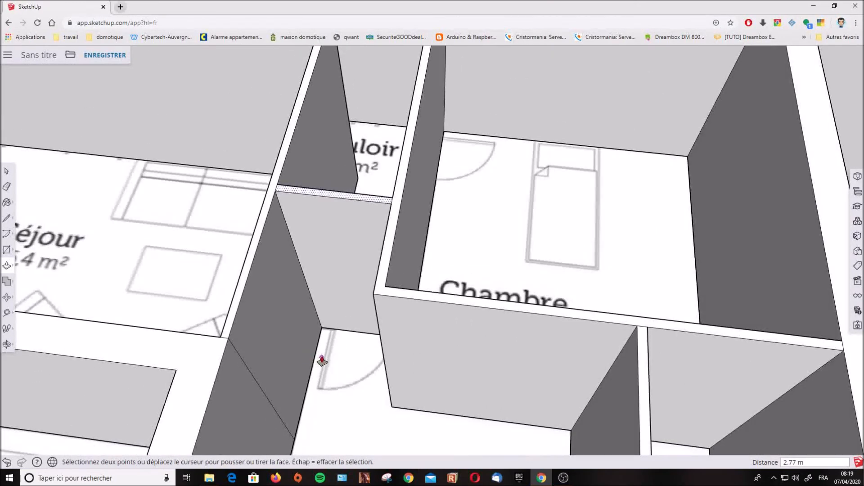
{"action": "left_click", "coordinate": [7, 173]}
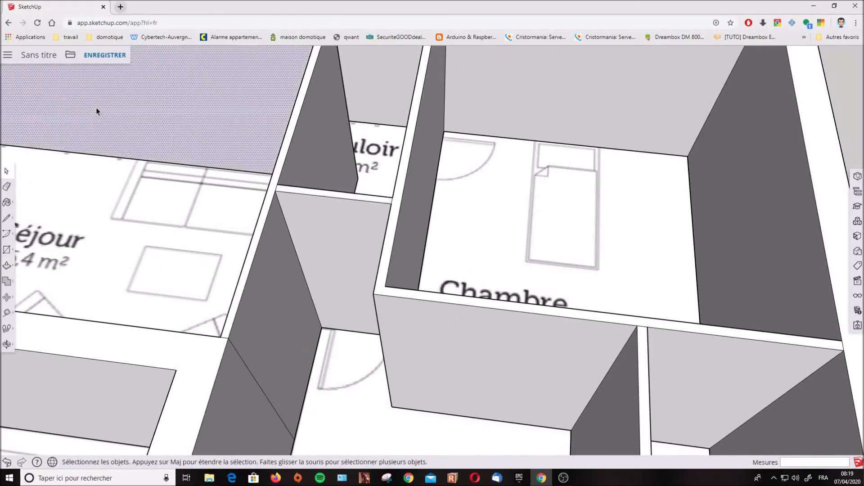
- Save the model under the name "maison" in the SketchUp project folder
{"action": "left_click", "coordinate": [111, 57]}
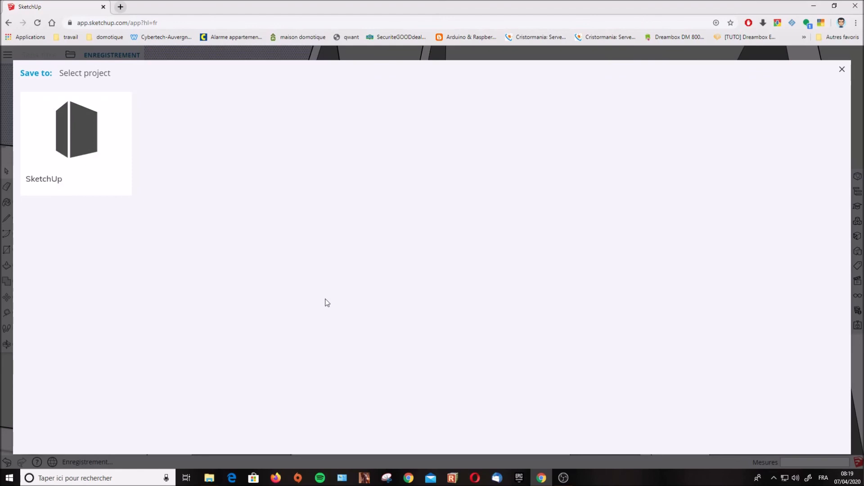
{"action": "left_click", "coordinate": [80, 140]}
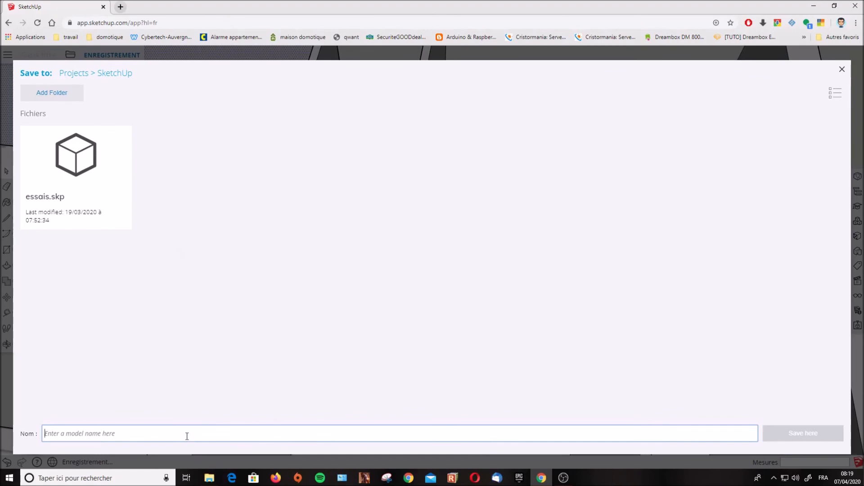
{"action": "type", "text": "maison"}
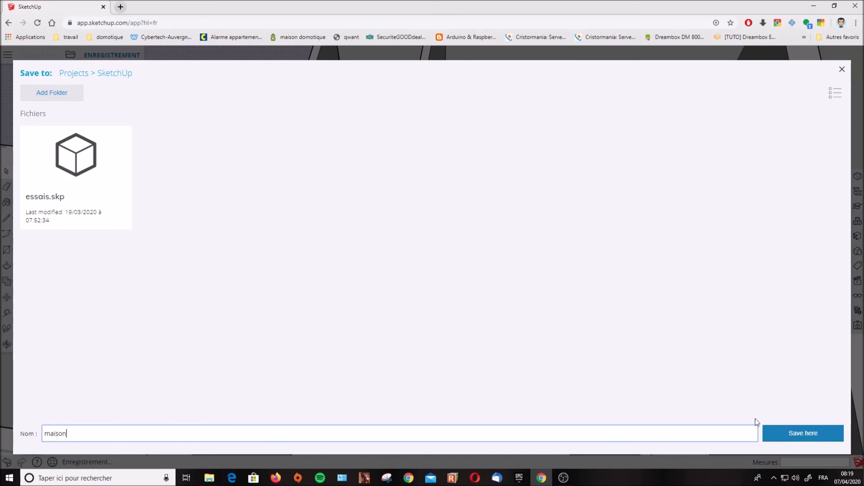
{"action": "left_click", "coordinate": [777, 437]}
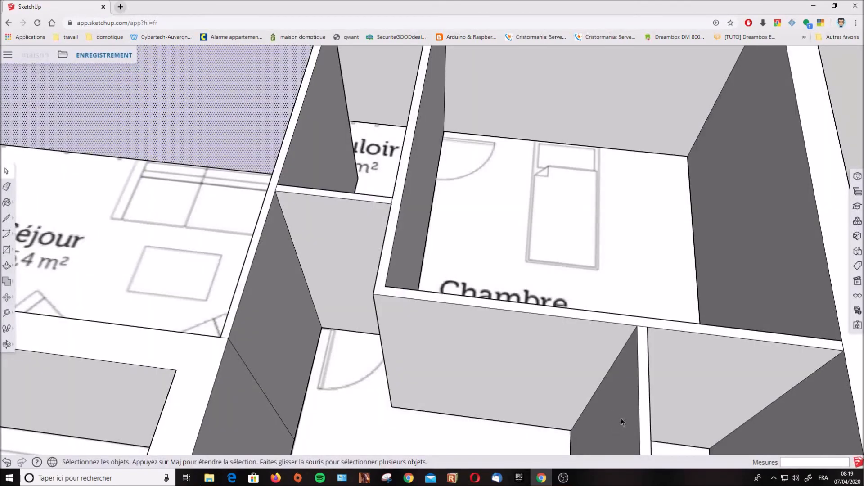
{"action": "scroll", "coordinate": [384, 275], "scroll_direction": "down", "scroll_amount": 10}
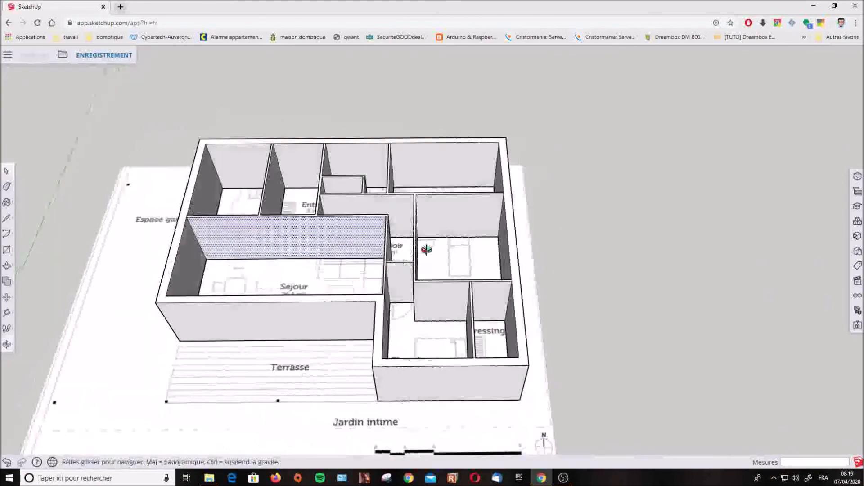